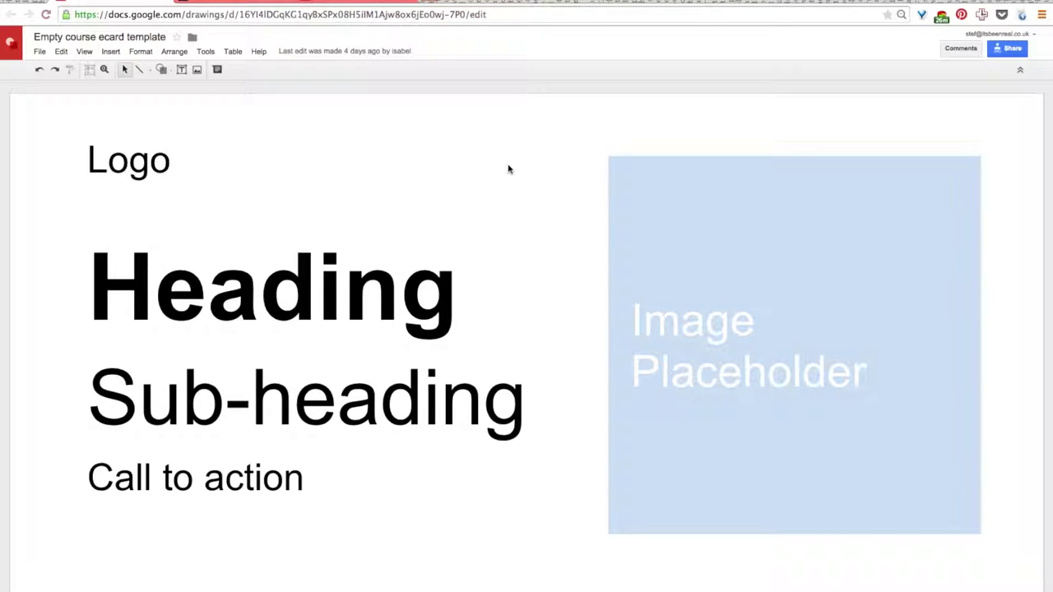
Step: Make a copy of the e-card template and name it 'Small Media Ecard'
{"action": "left_click", "coordinate": [37, 53]}
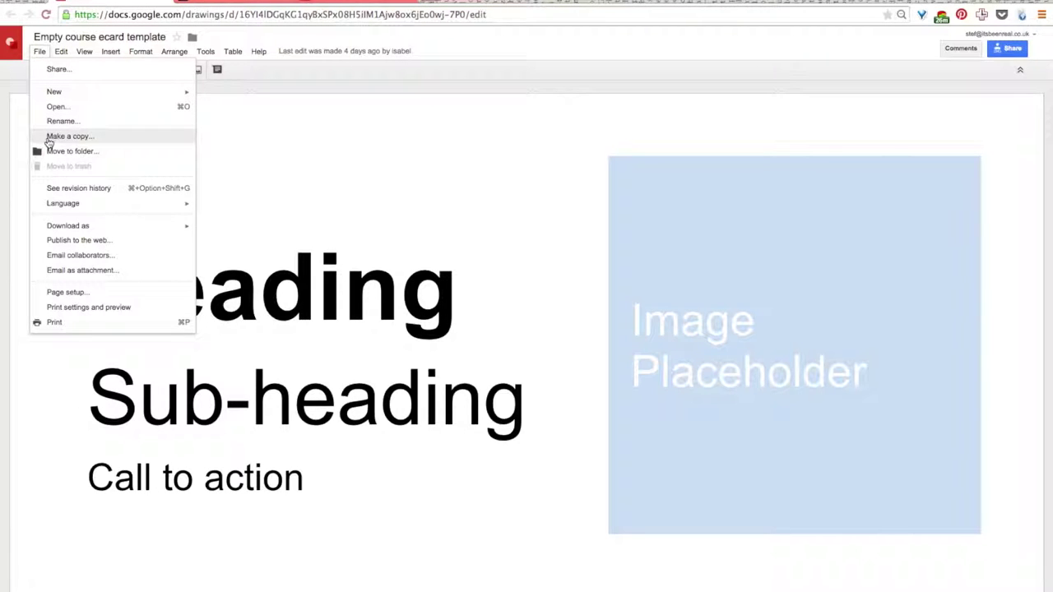
{"action": "left_click", "coordinate": [49, 139]}
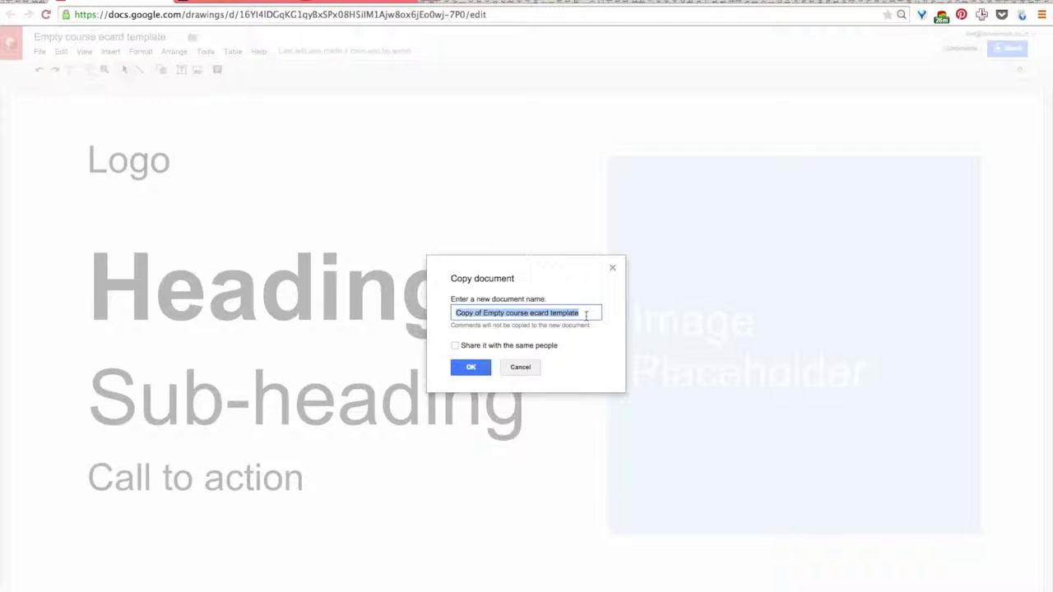
{"action": "type", "text": "Small "}
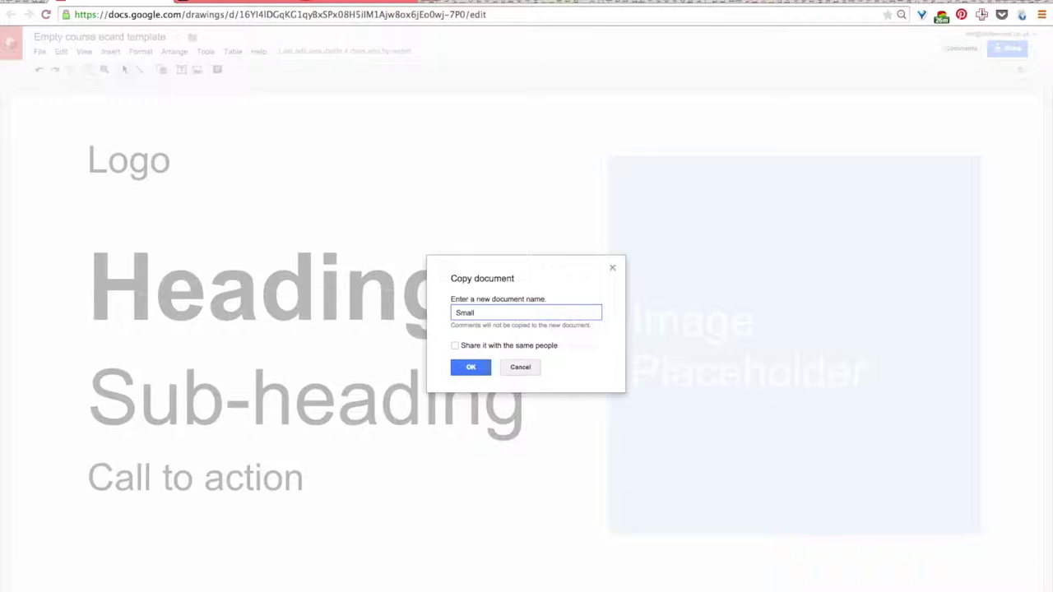
{"action": "type", "text": "Media Ecard"}
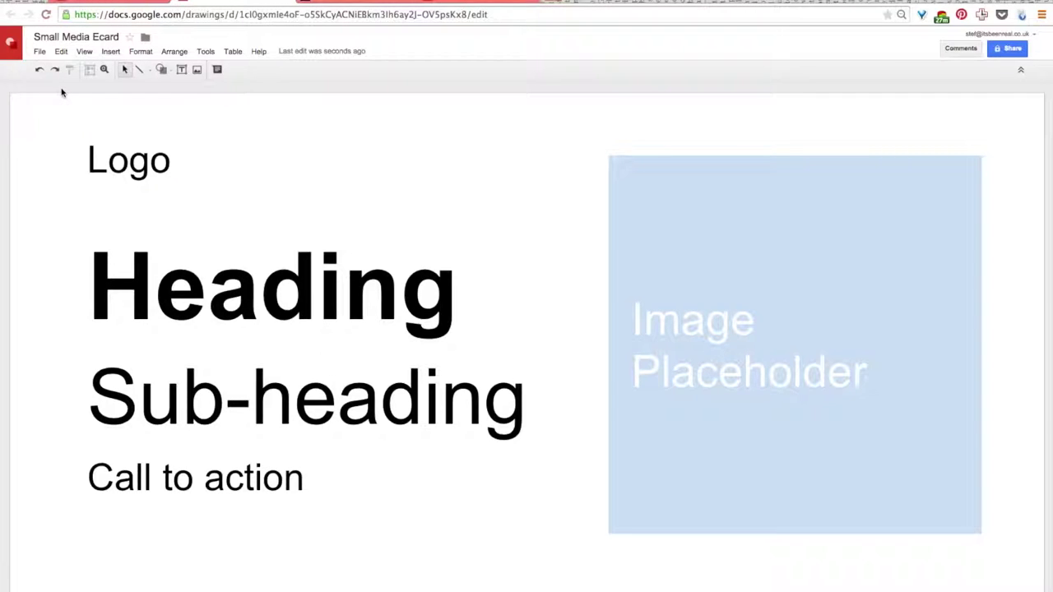
Step: Open the File menu in the new Small Media Ecard drawing
{"action": "left_click", "coordinate": [38, 52]}
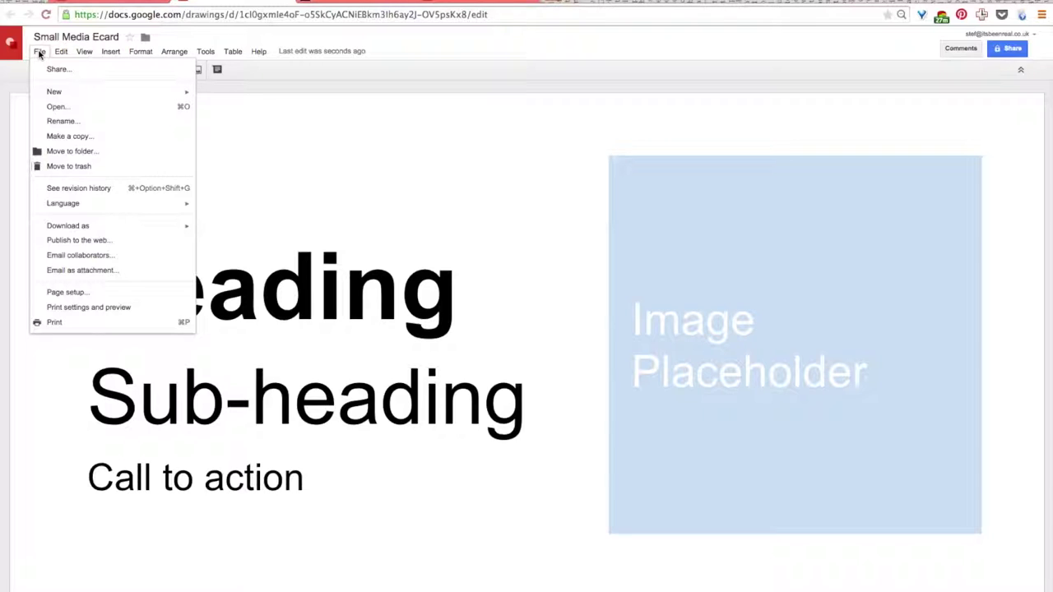
Step: Set the page size to 440 × 220 pixels in Page setup
{"action": "left_click", "coordinate": [55, 293]}
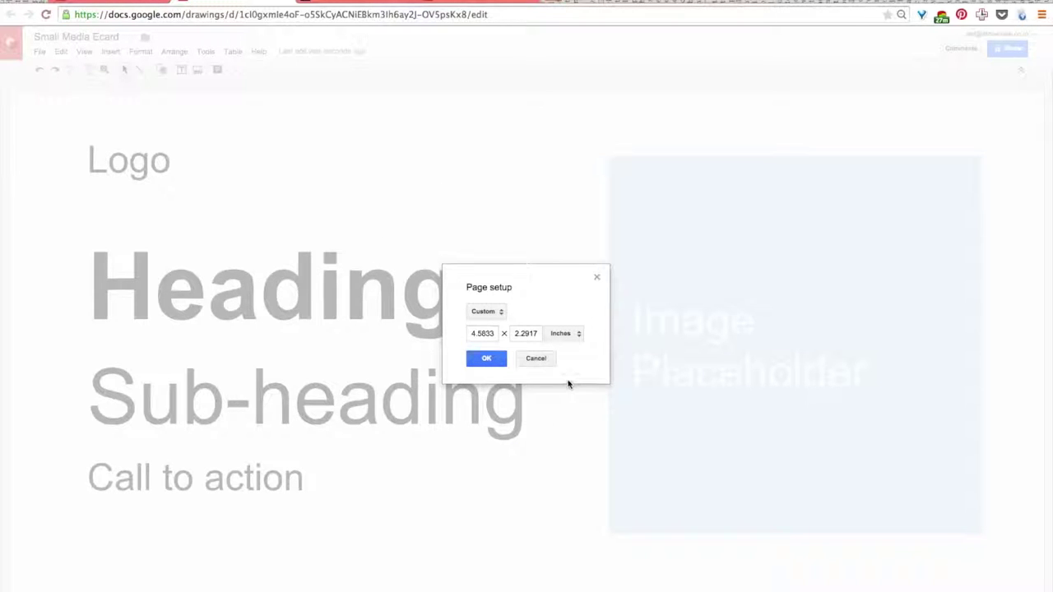
{"action": "left_click", "coordinate": [566, 335]}
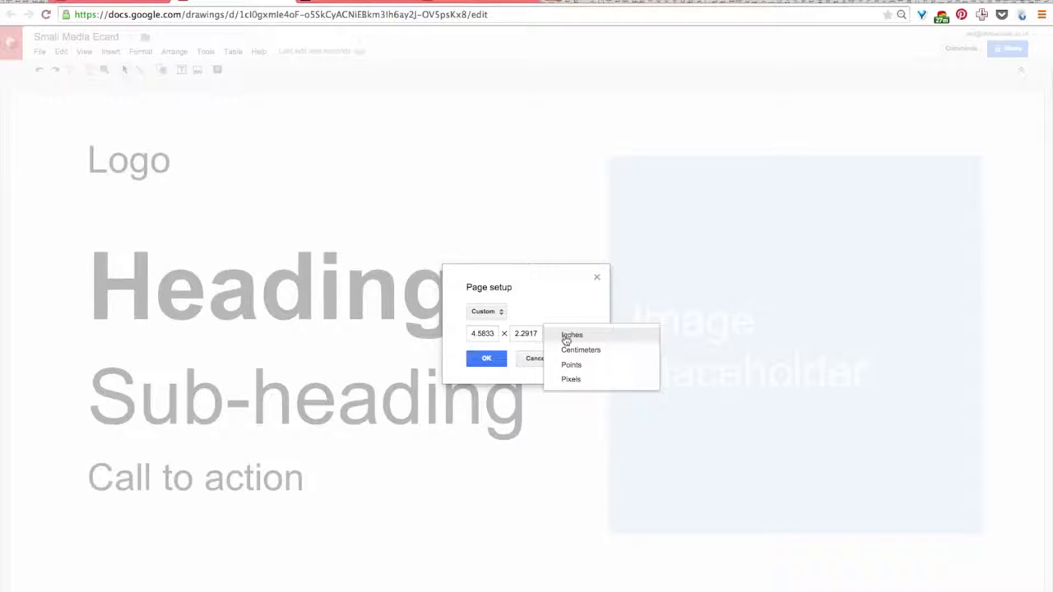
{"action": "left_click", "coordinate": [569, 380]}
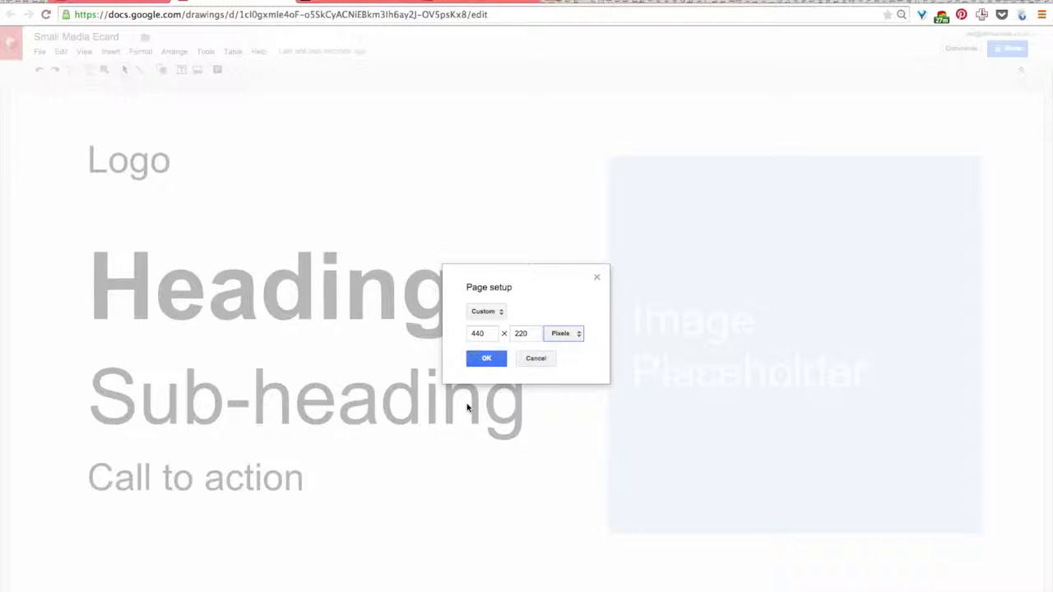
{"action": "left_click", "coordinate": [485, 362]}
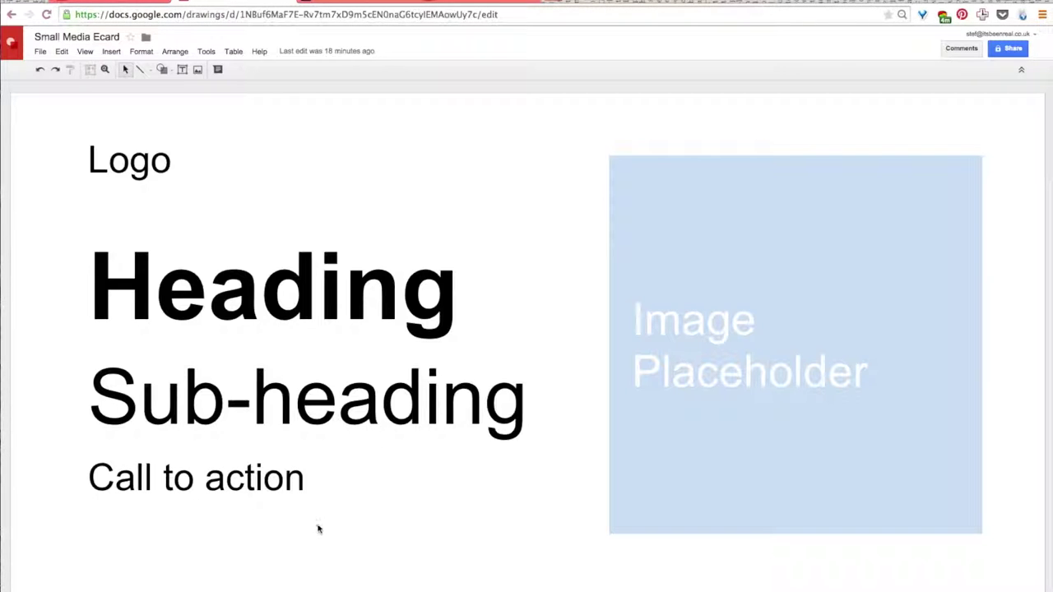
Step: Select the Heading word without changing it, then view the smallmedia.org.uk Revolution Decoded page
{"action": "double_click", "coordinate": [329, 311]}
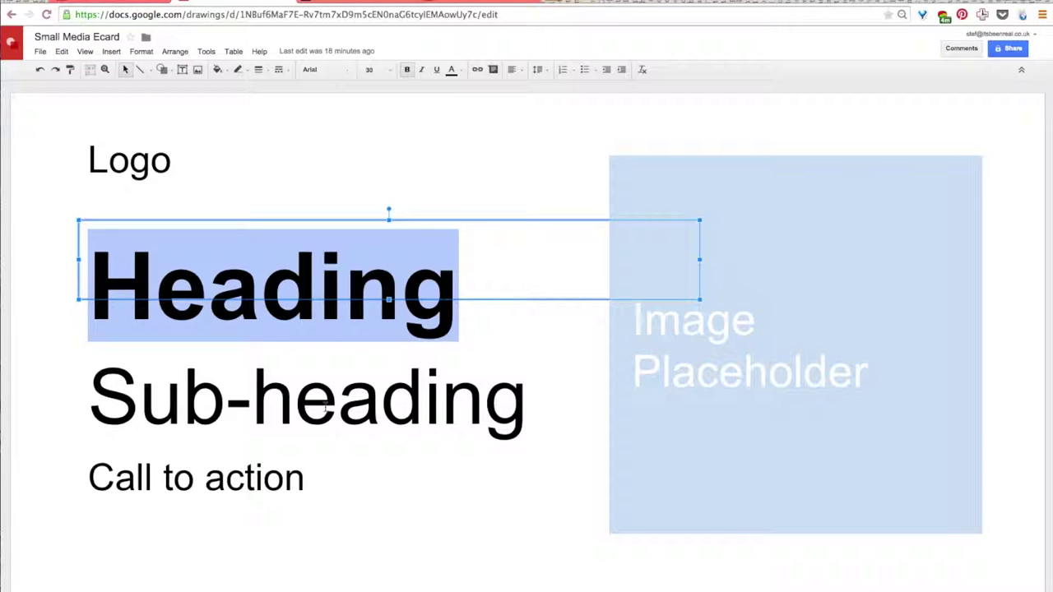
{"action": "key", "text": "Escape"}
{"action": "key", "text": "Escape"}
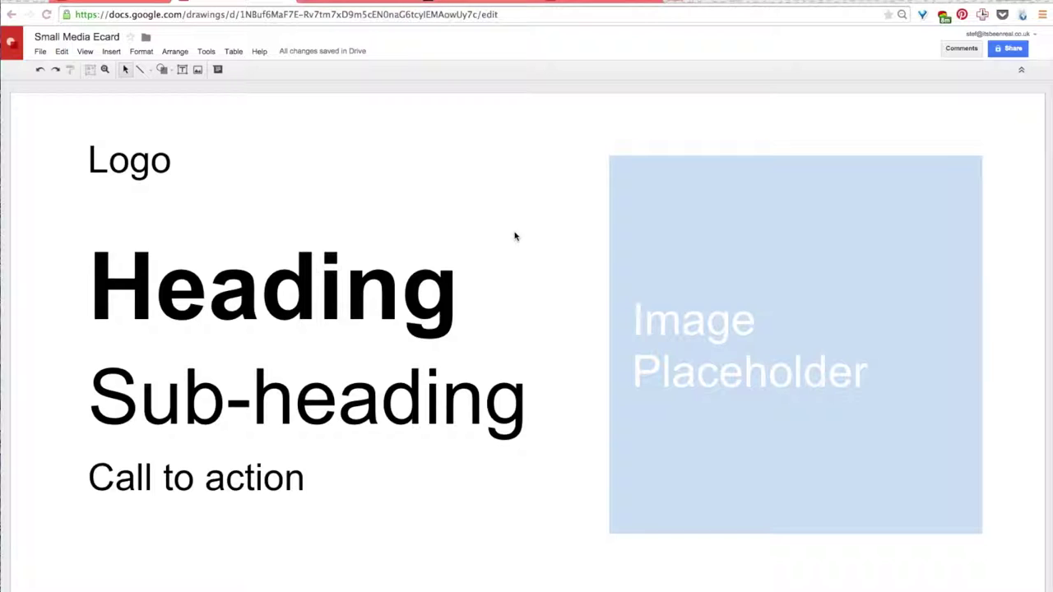
{"action": "left_click", "coordinate": [354, 3]}
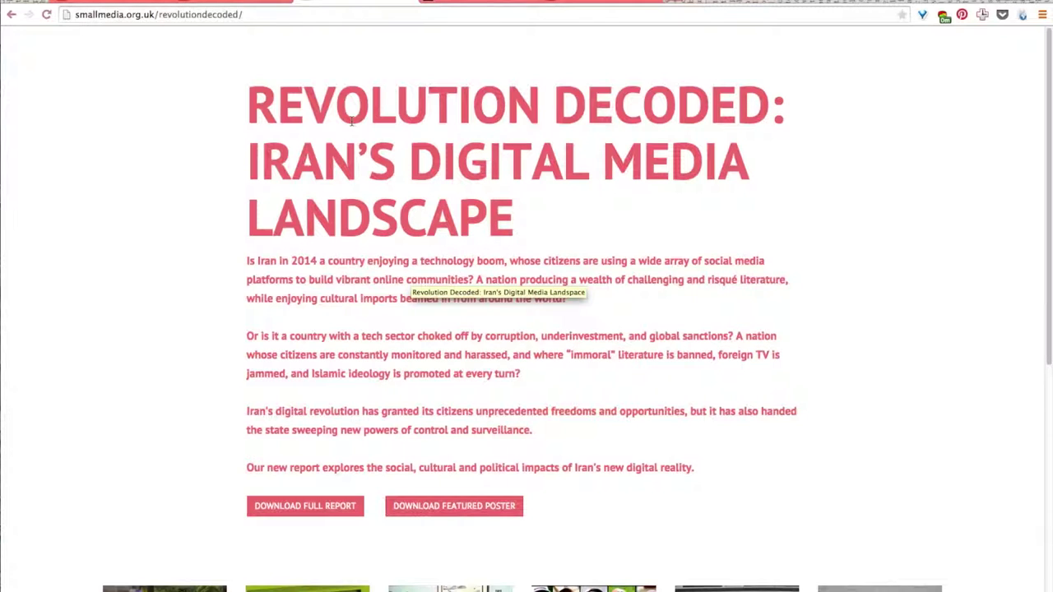
Step: Go back to the Small Media Ecard drawing tab
{"action": "left_click", "coordinate": [235, 5]}
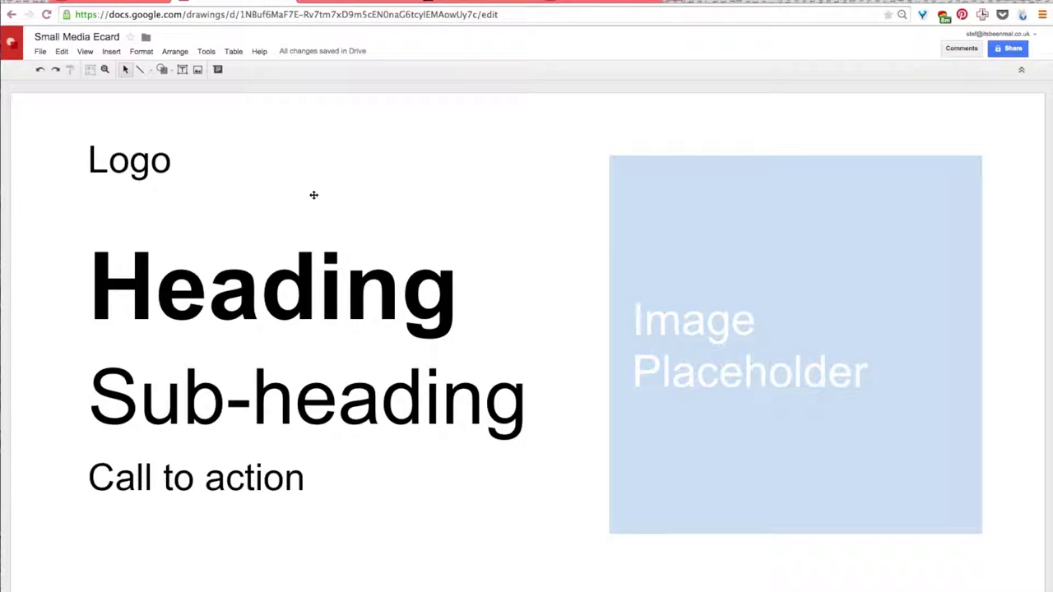
Step: Replace the Heading placeholder with 'Revolution' and 'Decoded' on two lines
{"action": "left_click", "coordinate": [269, 294]}
{"action": "triple_click", "coordinate": [271, 293]}
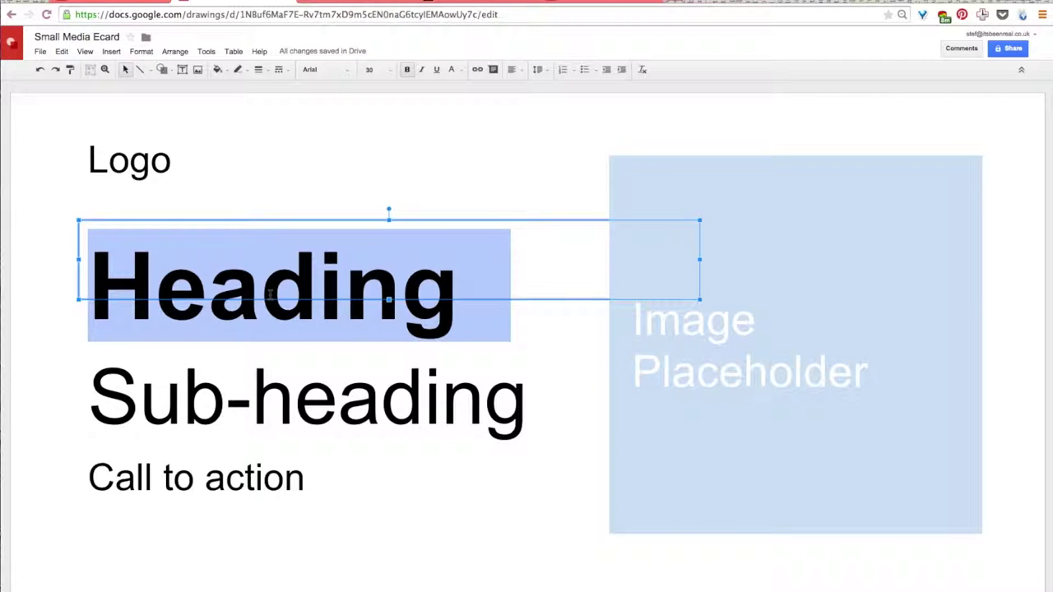
{"action": "type", "text": "Revolu"}
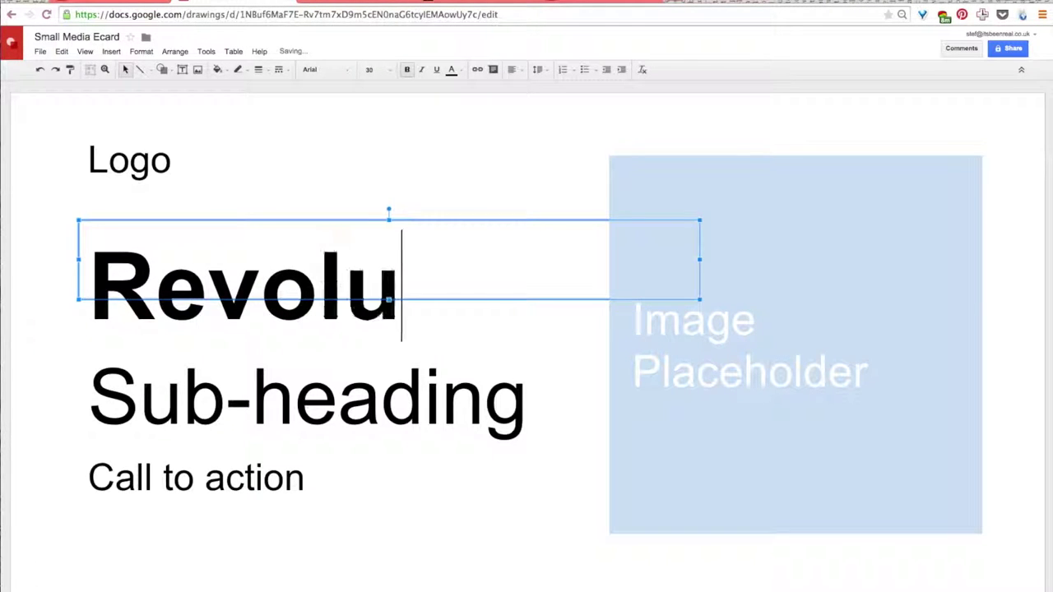
{"action": "type", "text": "tion"}
{"action": "key", "text": "Return"}
{"action": "type", "text": "Decoded"}
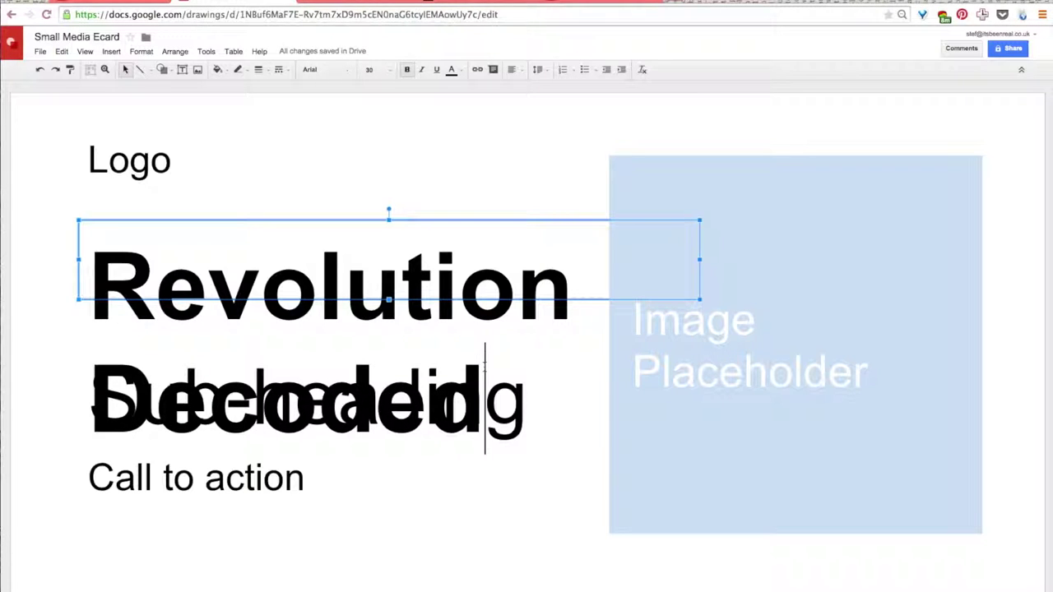
Step: Set the whole Revolution Decoded heading to font size 15
{"action": "left_click", "coordinate": [485, 368]}
{"action": "left_click_drag", "start_coordinate": [485, 367], "coordinate": [435, 365]}
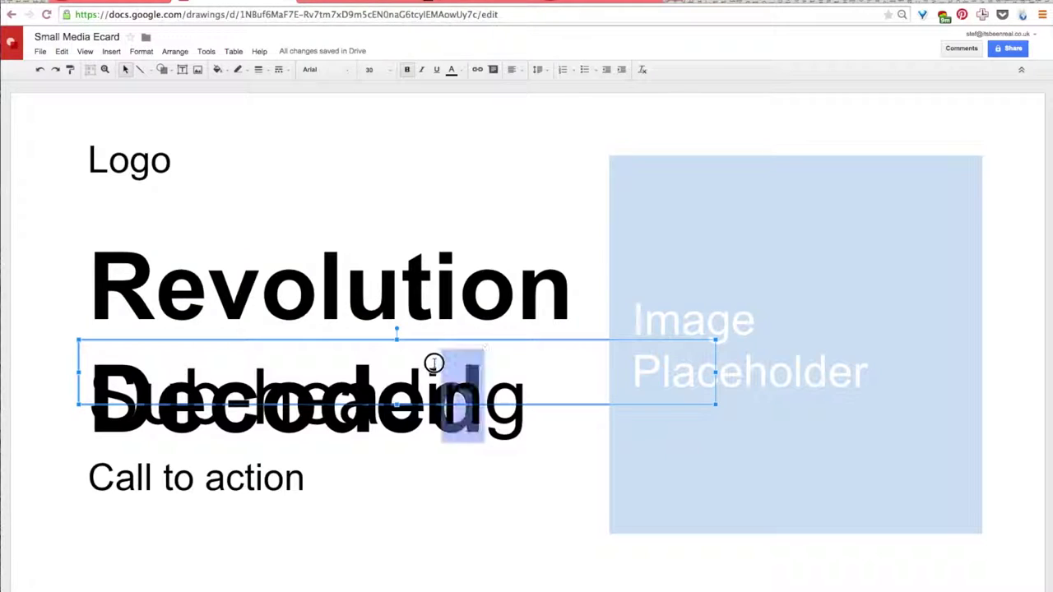
{"action": "left_click", "coordinate": [457, 311]}
{"action": "left_click_drag", "start_coordinate": [99, 258], "coordinate": [486, 384]}
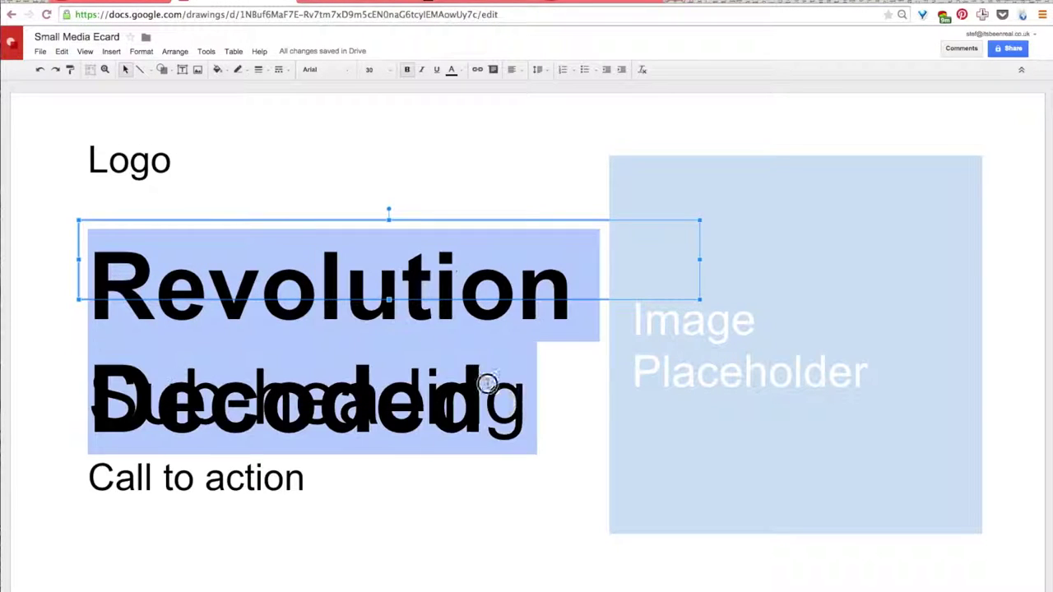
{"action": "left_click", "coordinate": [367, 69]}
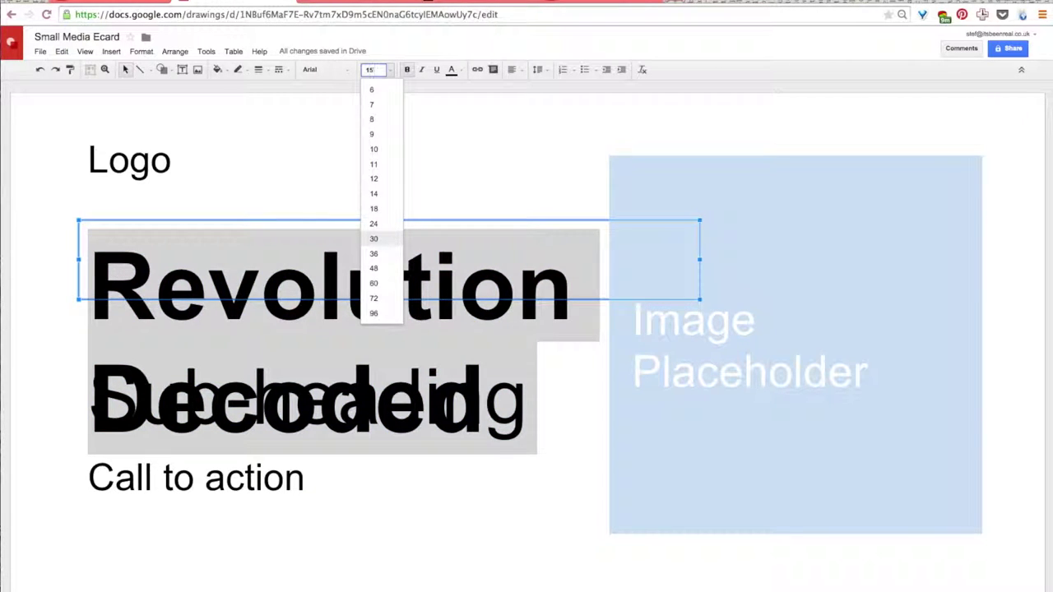
{"action": "type", "text": "15"}
{"action": "key", "text": "Return"}
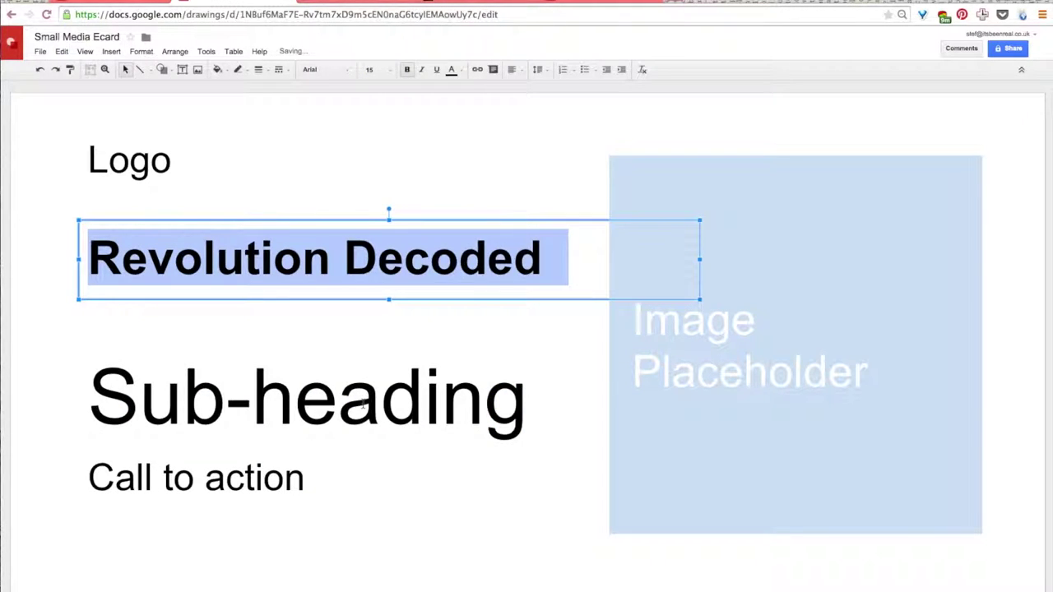
{"action": "left_click", "coordinate": [364, 403]}
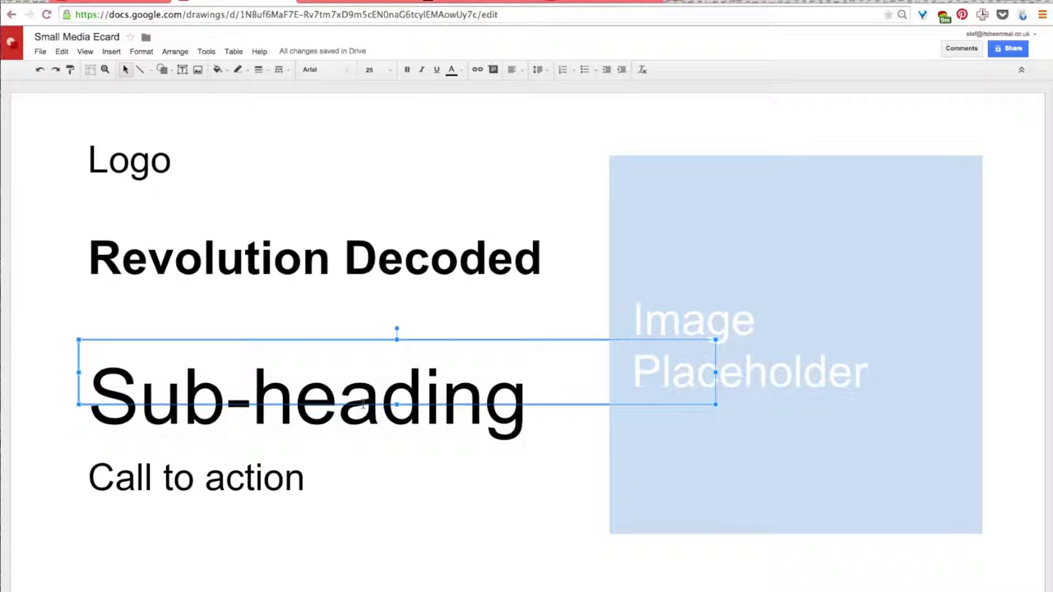
Step: Replace the Sub-heading placeholder with 'Iran's digital media landscape'
{"action": "left_click", "coordinate": [485, 394]}
{"action": "left_click_drag", "start_coordinate": [535, 393], "coordinate": [531, 394]}
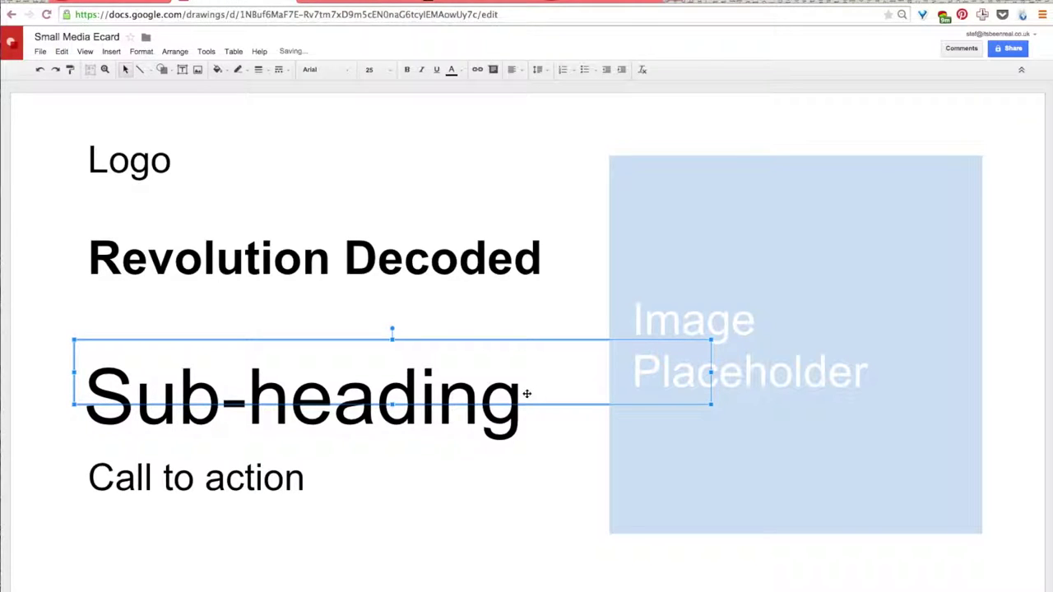
{"action": "left_click_drag", "start_coordinate": [526, 392], "coordinate": [87, 376]}
{"action": "type", "text": "Iran's"}
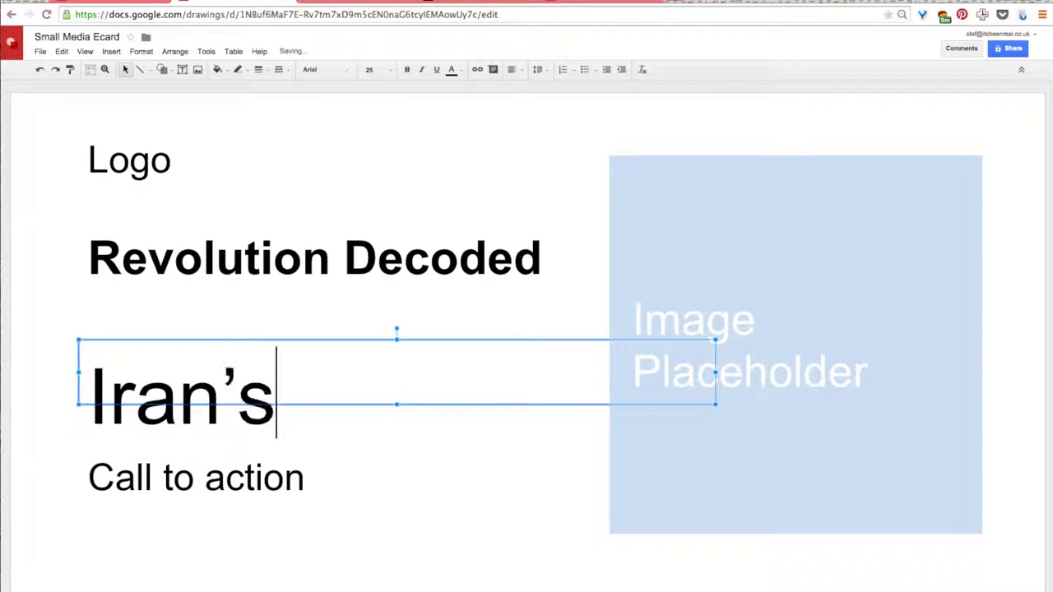
{"action": "type", "text": " digital me"}
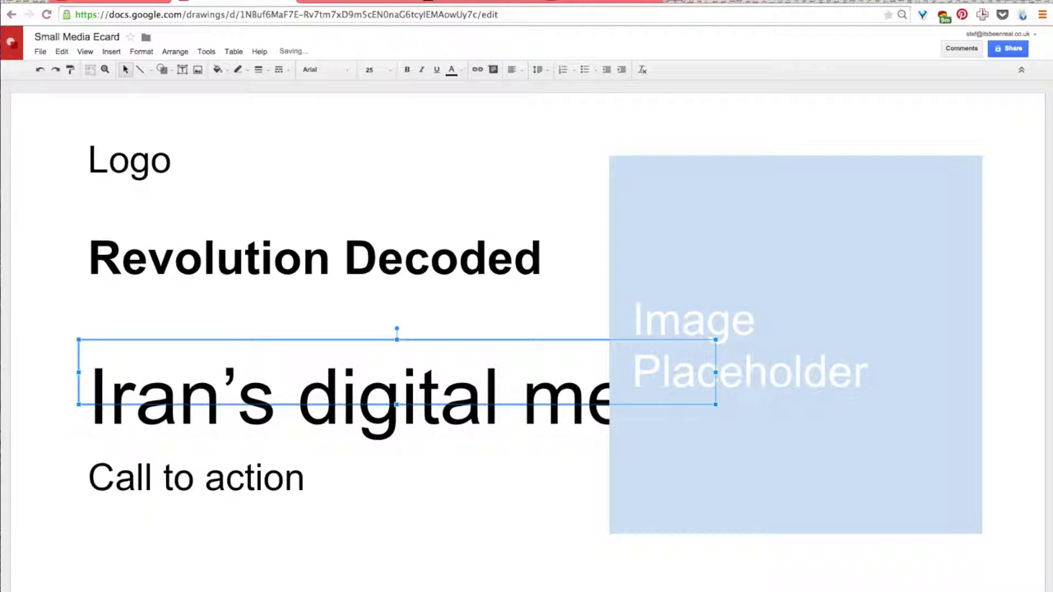
{"action": "type", "text": "dia lands"}
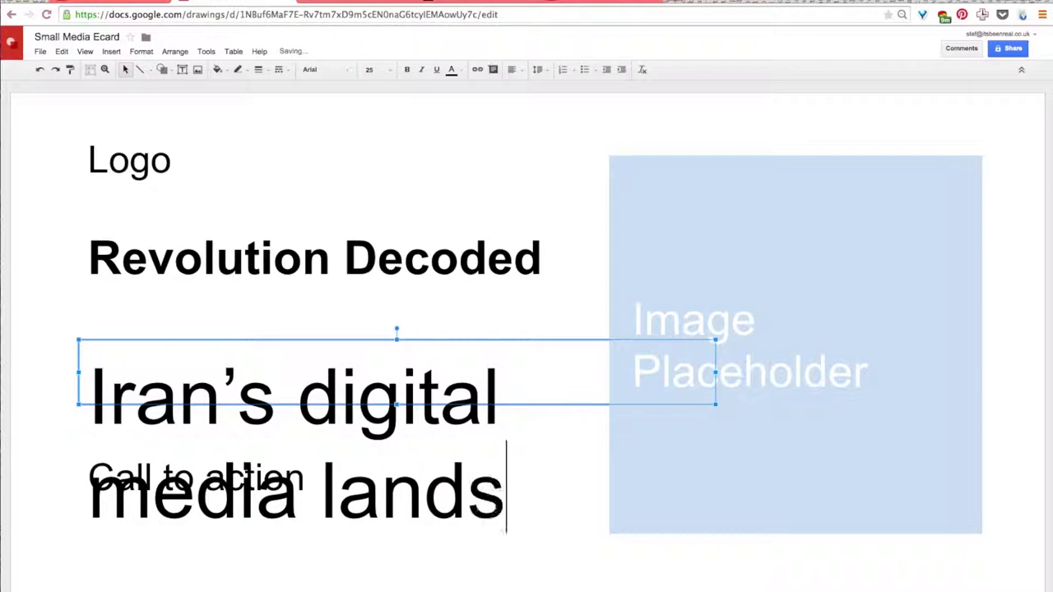
{"action": "type", "text": "cap"}
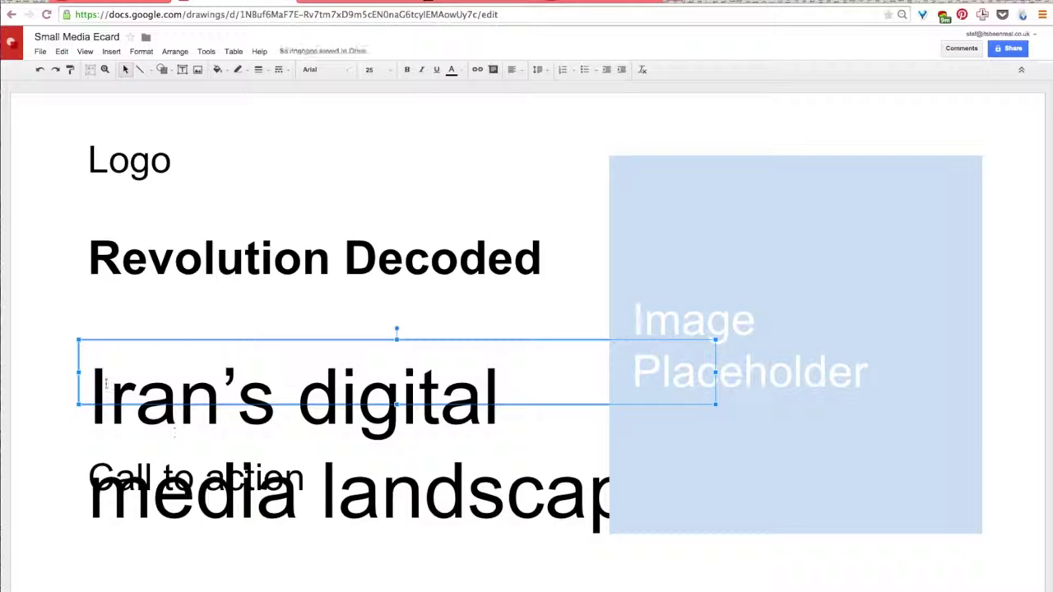
Step: Set the subheading to font size 11 so it fits on one line
{"action": "left_click", "coordinate": [93, 375]}
{"action": "left_click_drag", "start_coordinate": [93, 375], "coordinate": [804, 534]}
{"action": "left_click", "coordinate": [613, 219]}
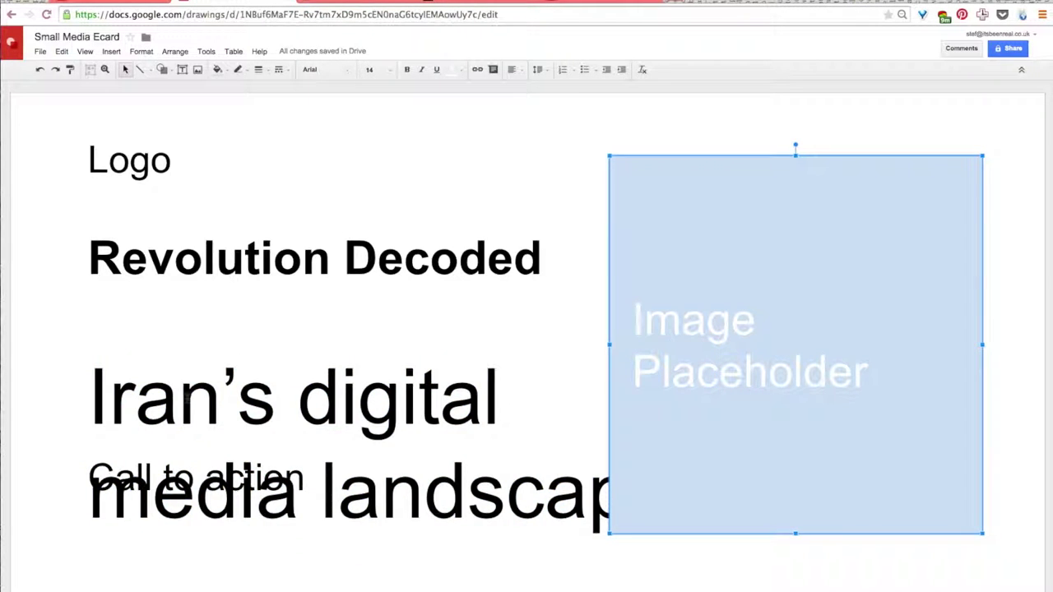
{"action": "left_click", "coordinate": [179, 403]}
{"action": "left_click_drag", "start_coordinate": [96, 372], "coordinate": [762, 554]}
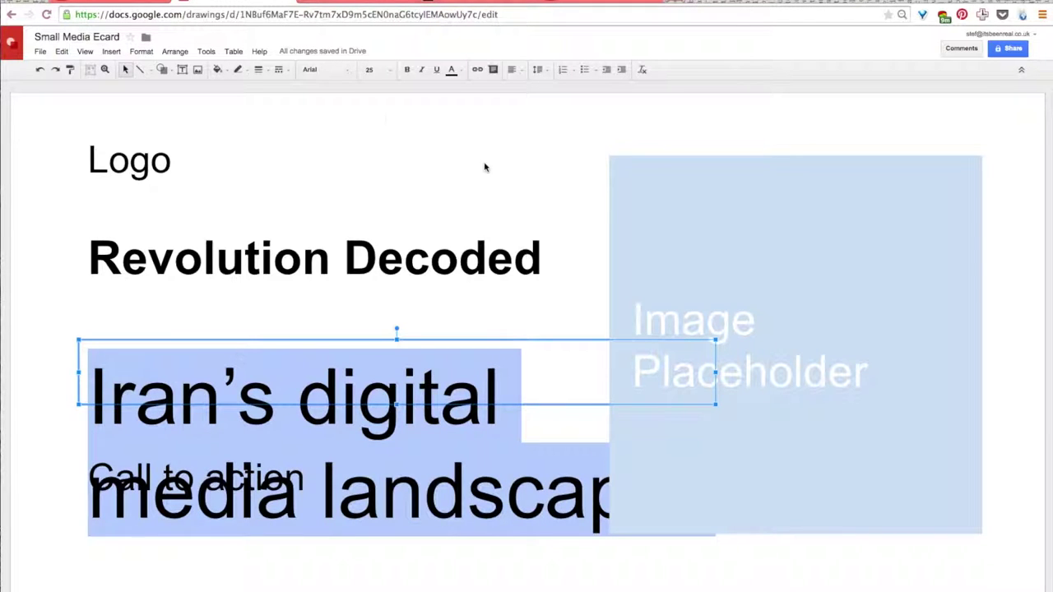
{"action": "left_click", "coordinate": [367, 70]}
{"action": "key", "text": "Return"}
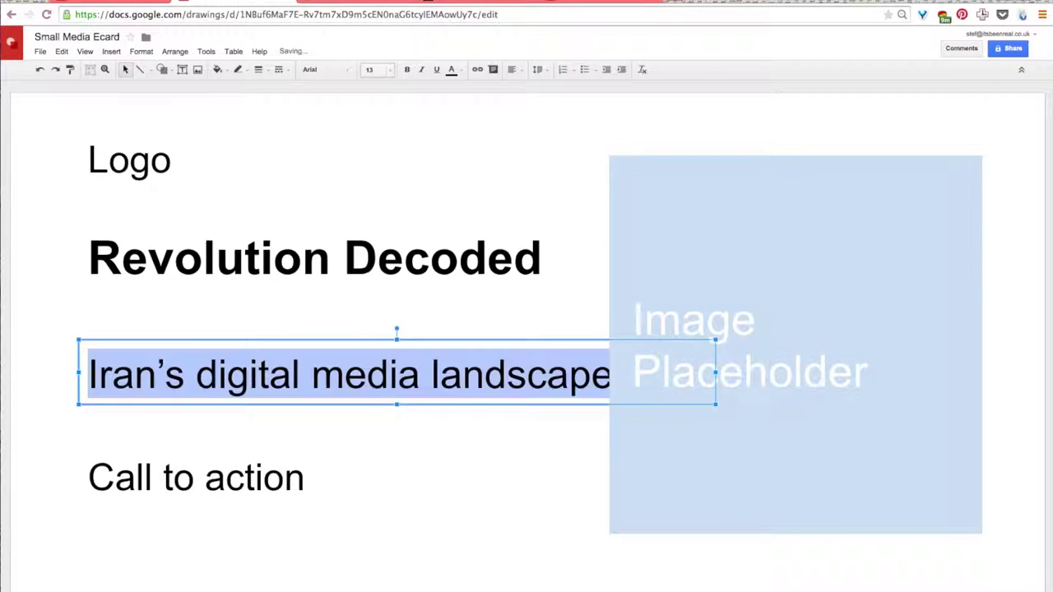
{"action": "left_click", "coordinate": [372, 70]}
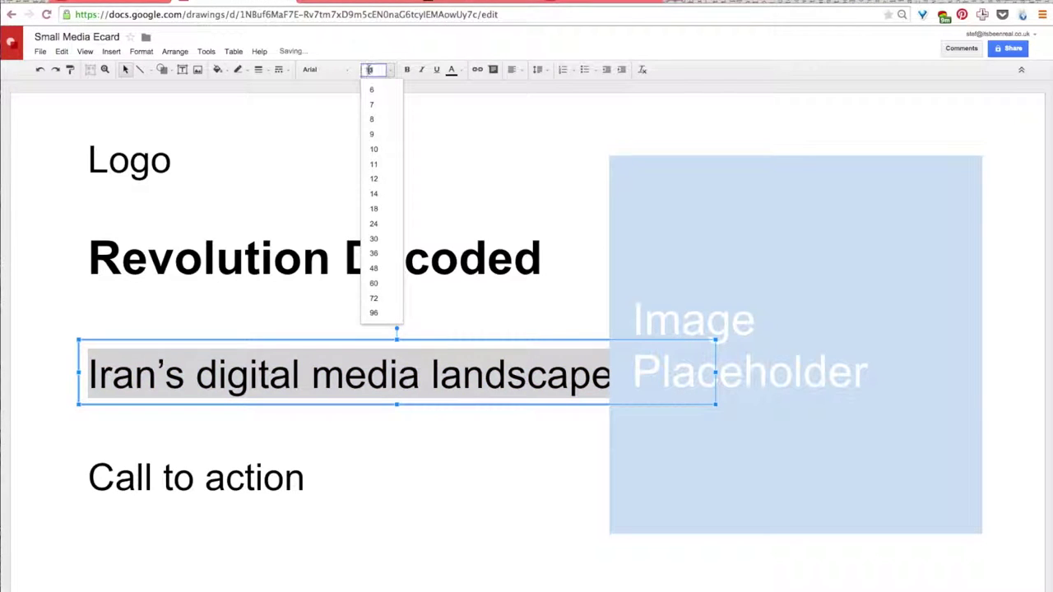
{"action": "type", "text": "11"}
{"action": "key", "text": "Return"}
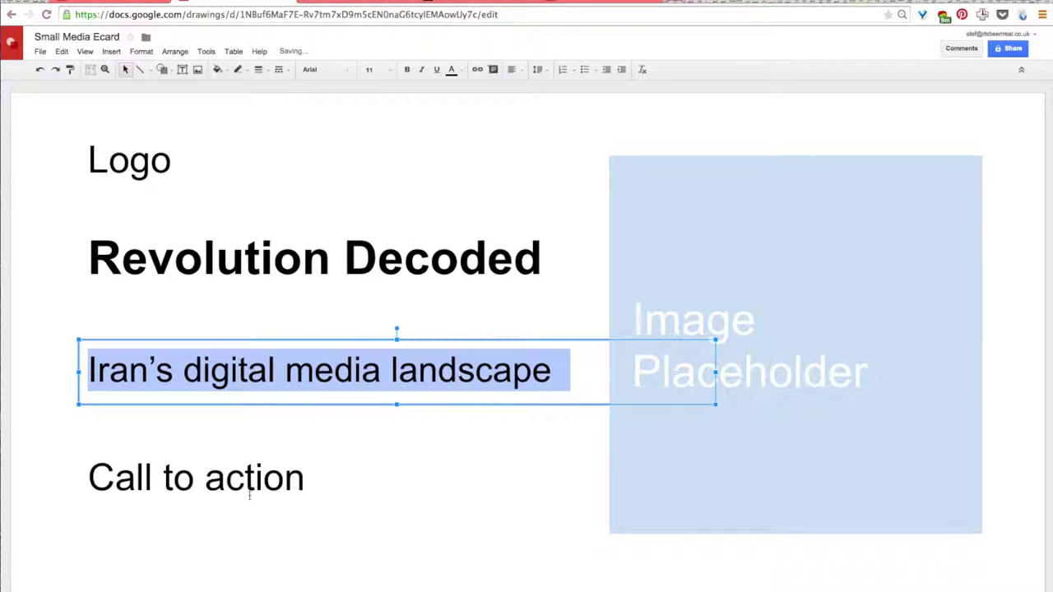
{"action": "left_click", "coordinate": [247, 480]}
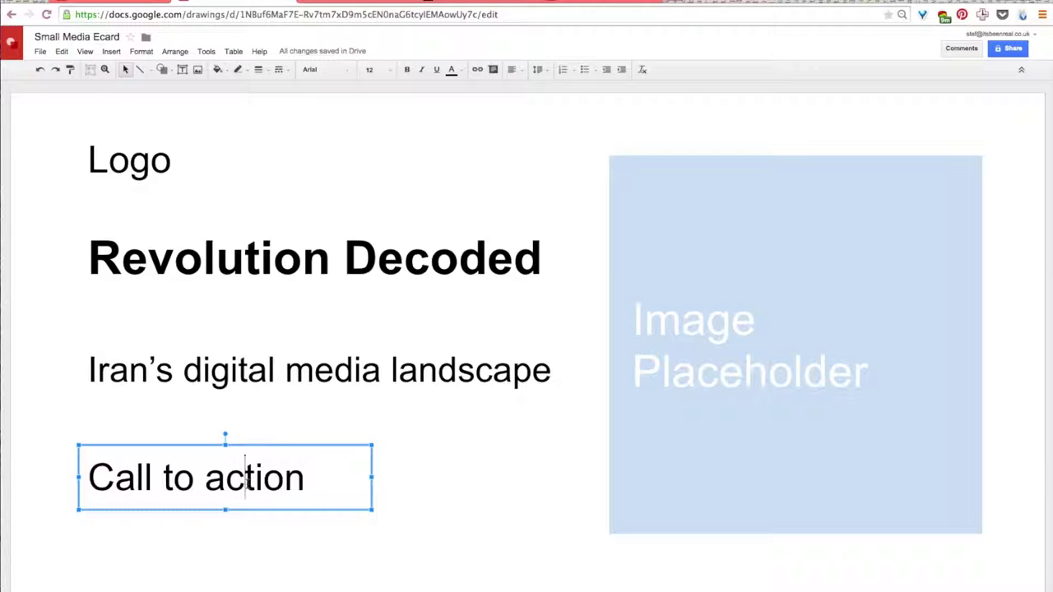
Step: Change the call to action to 'Download the full report' and widen its box to one line
{"action": "left_click", "coordinate": [283, 480]}
{"action": "left_click_drag", "start_coordinate": [305, 483], "coordinate": [93, 484]}
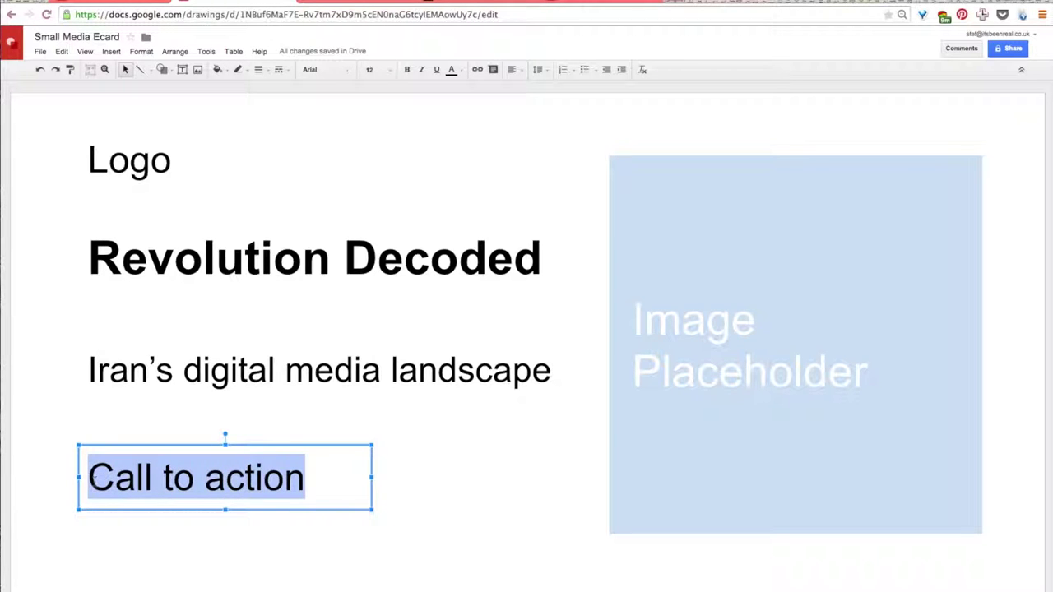
{"action": "type", "text": "Download th"}
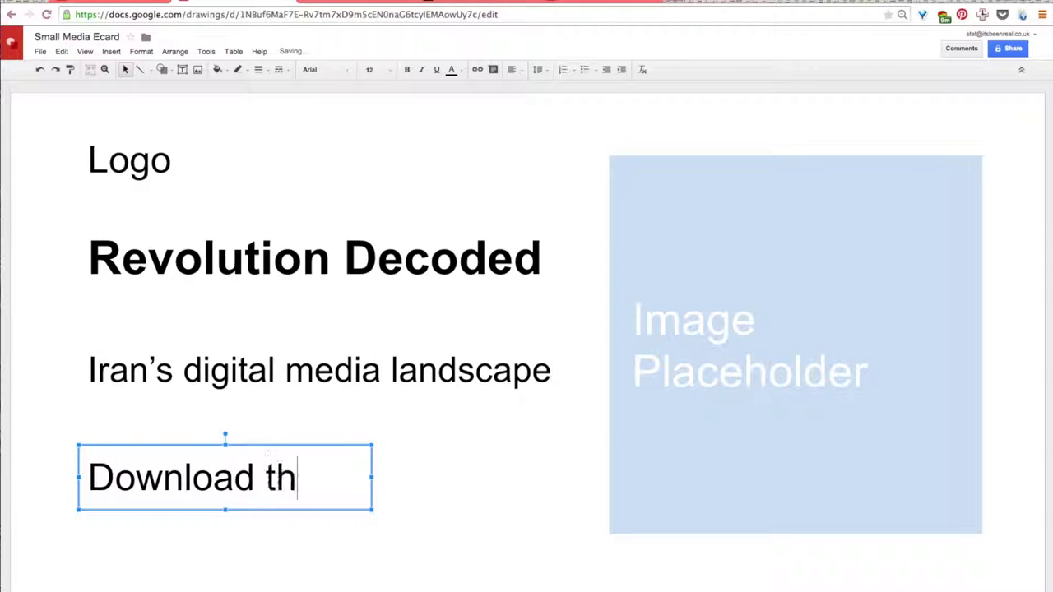
{"action": "type", "text": "e full report"}
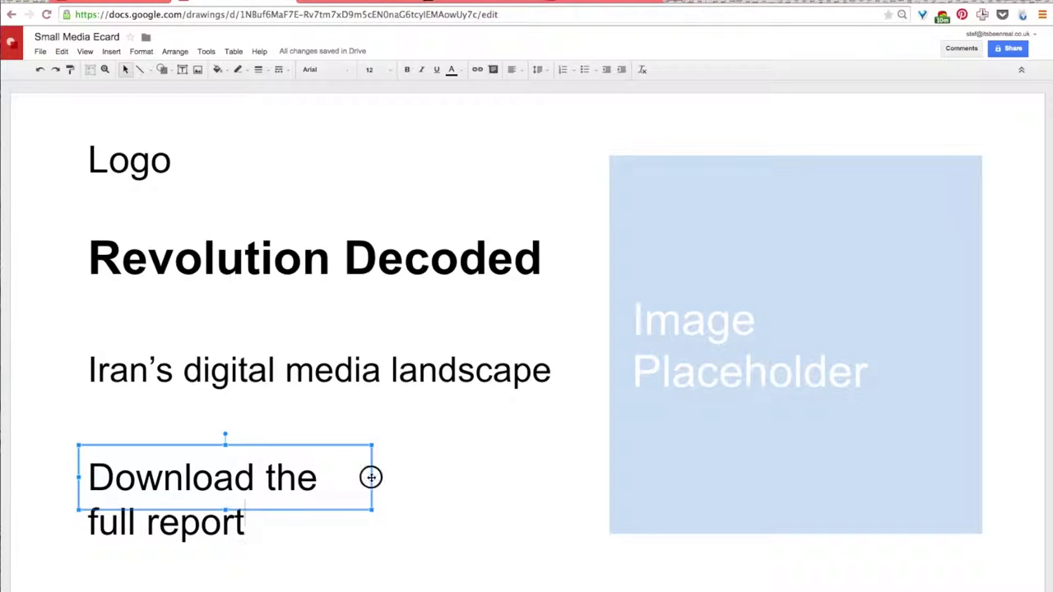
{"action": "left_click_drag", "start_coordinate": [371, 478], "coordinate": [557, 488]}
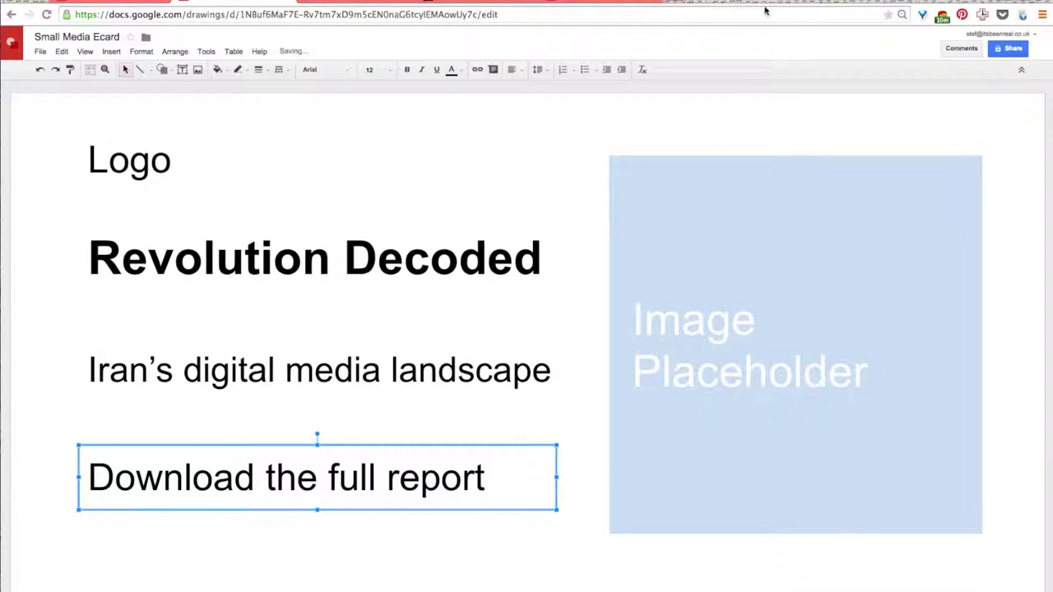
{"action": "left_click", "coordinate": [744, 148]}
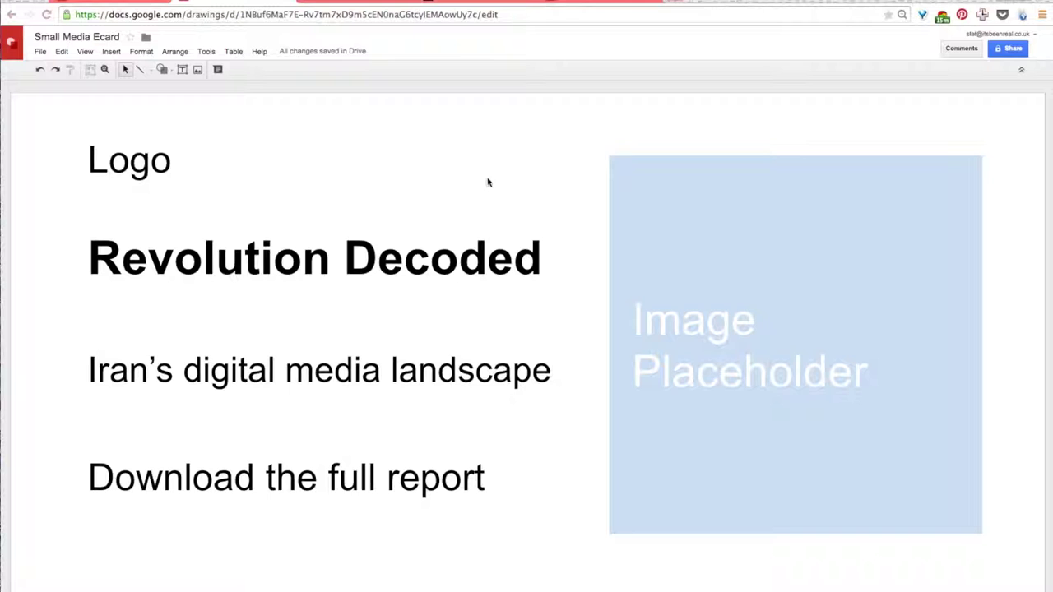
{"action": "left_click", "coordinate": [433, 251]}
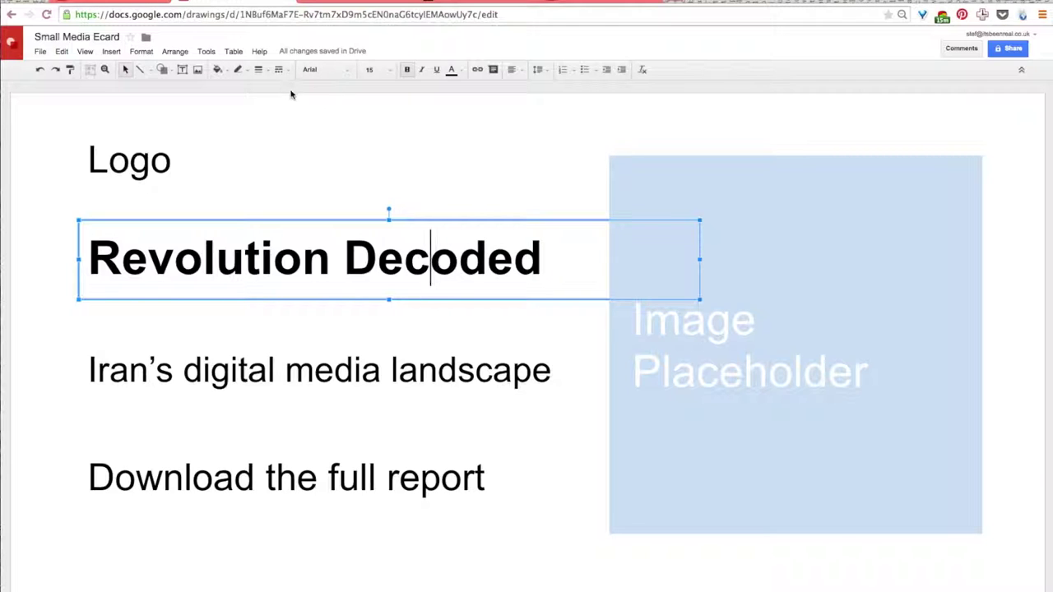
{"action": "left_click", "coordinate": [330, 72]}
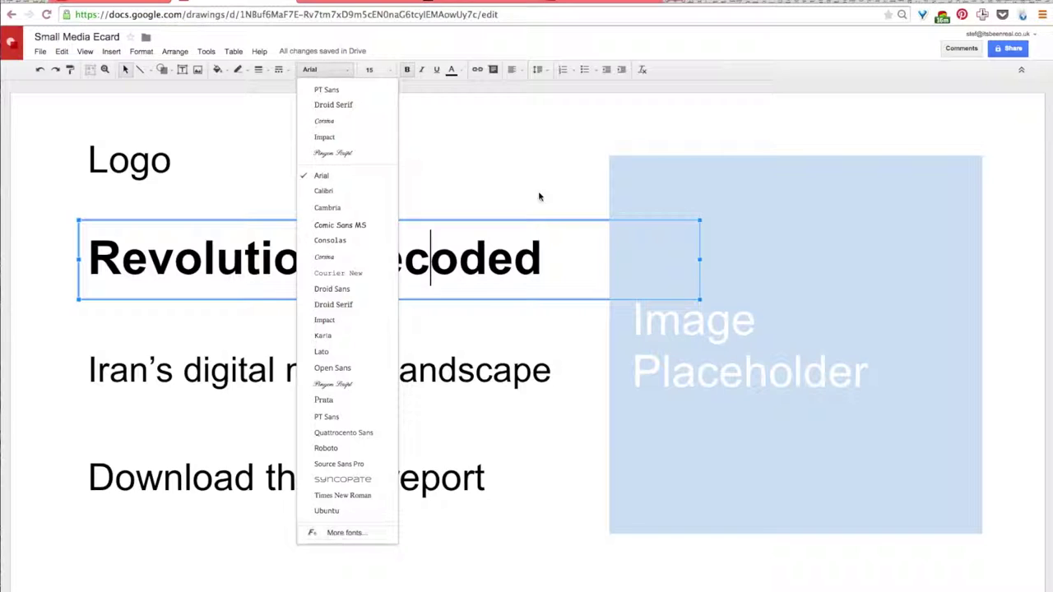
{"action": "left_click", "coordinate": [565, 174]}
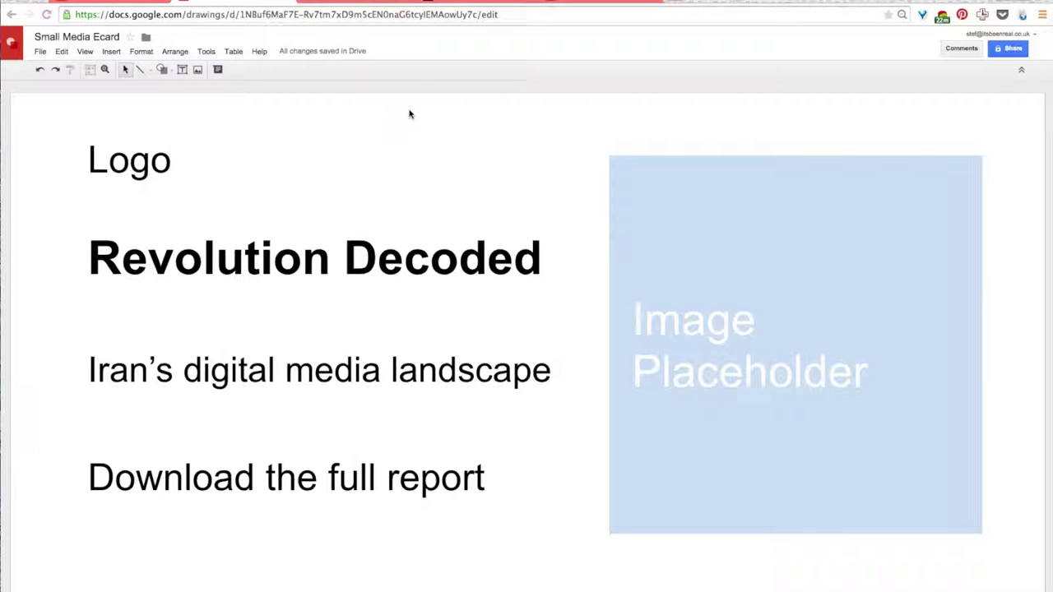
{"action": "left_click", "coordinate": [360, 5]}
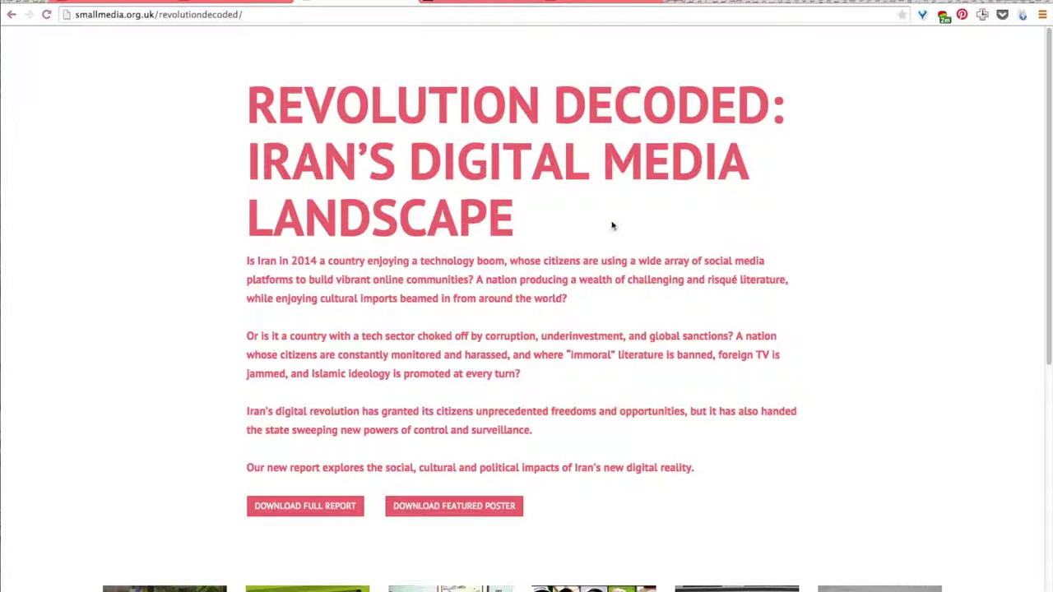
{"action": "left_click", "coordinate": [235, 3]}
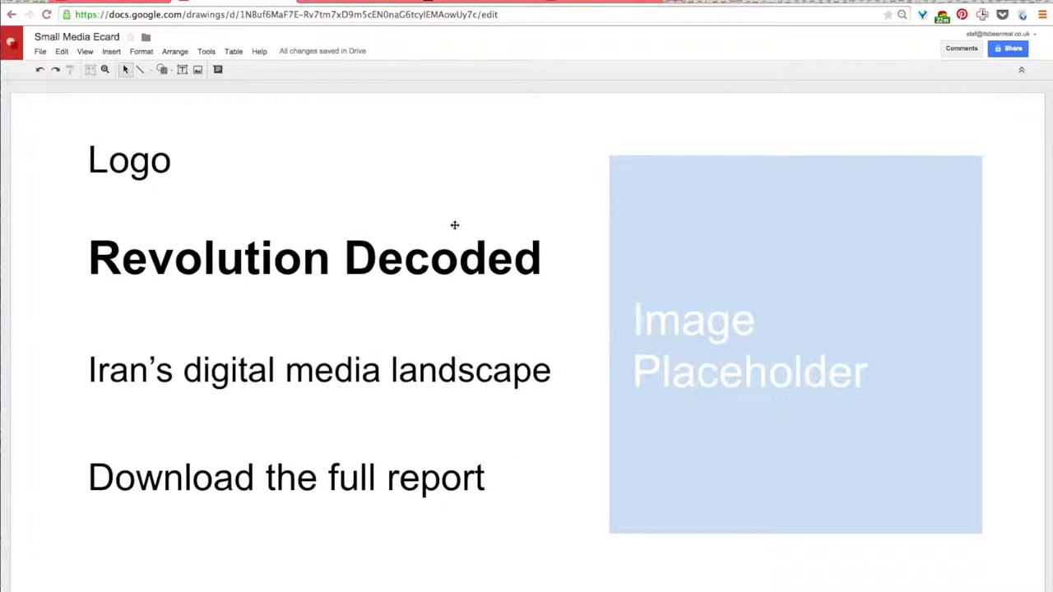
Step: Apply PT Sans to the heading, subheading and call-to-action, then view the Small Media report page
{"action": "left_click_drag", "start_coordinate": [549, 124], "coordinate": [417, 538]}
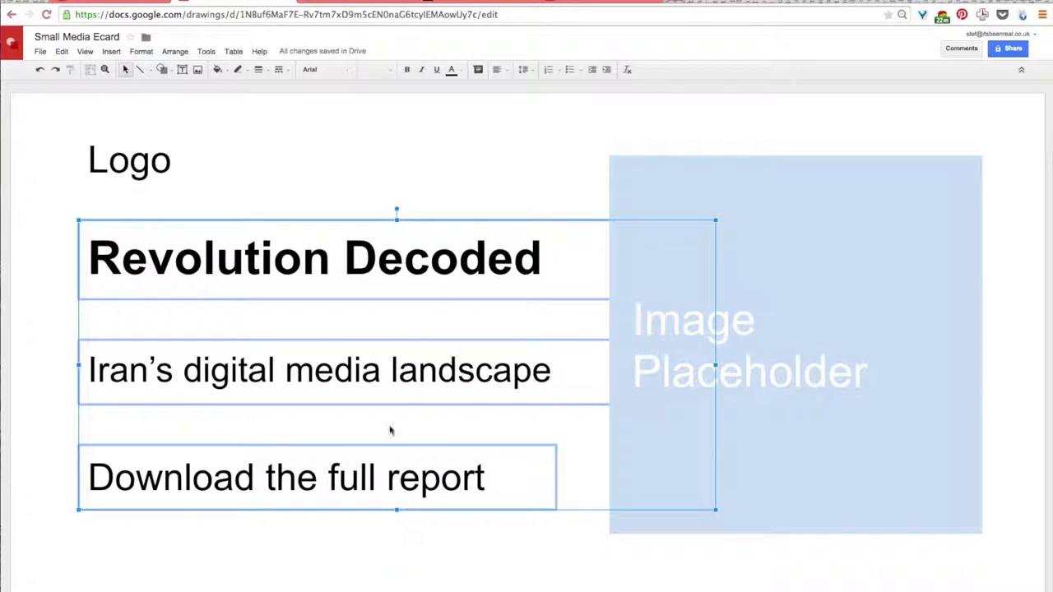
{"action": "left_click", "coordinate": [314, 73]}
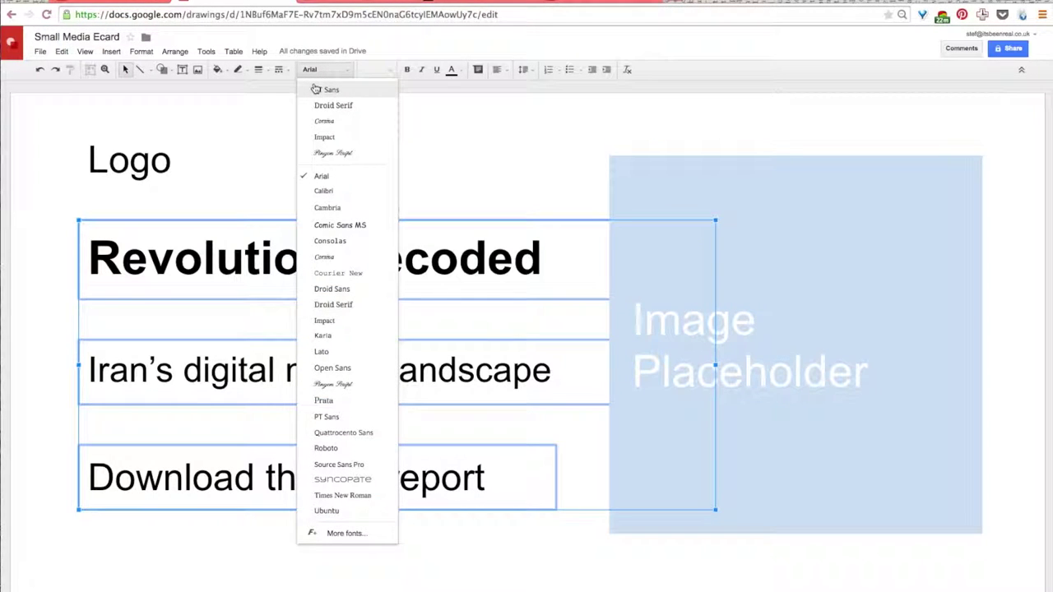
{"action": "left_click", "coordinate": [315, 88]}
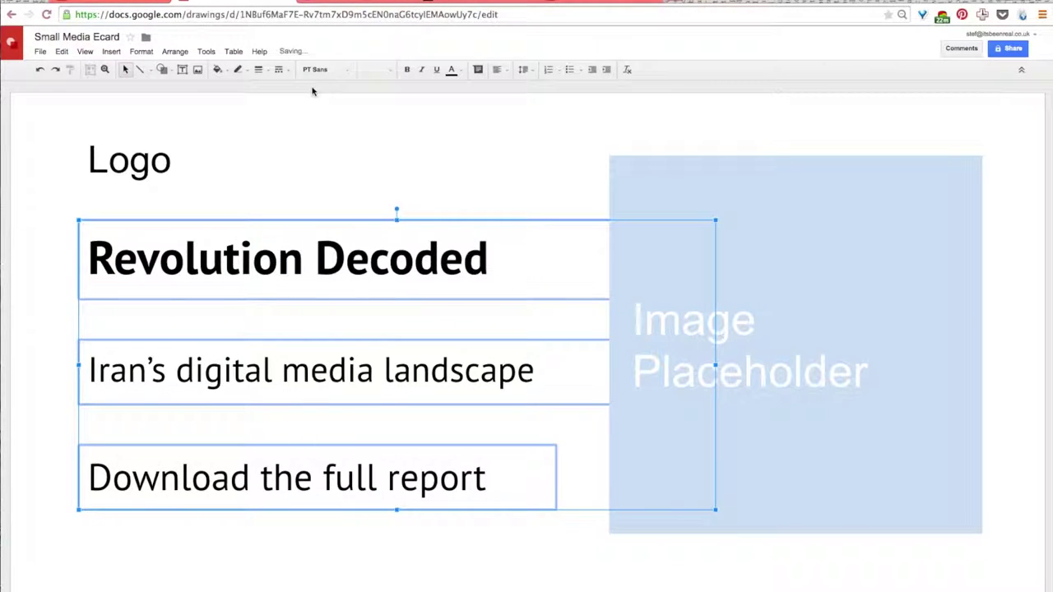
{"action": "left_click", "coordinate": [522, 187]}
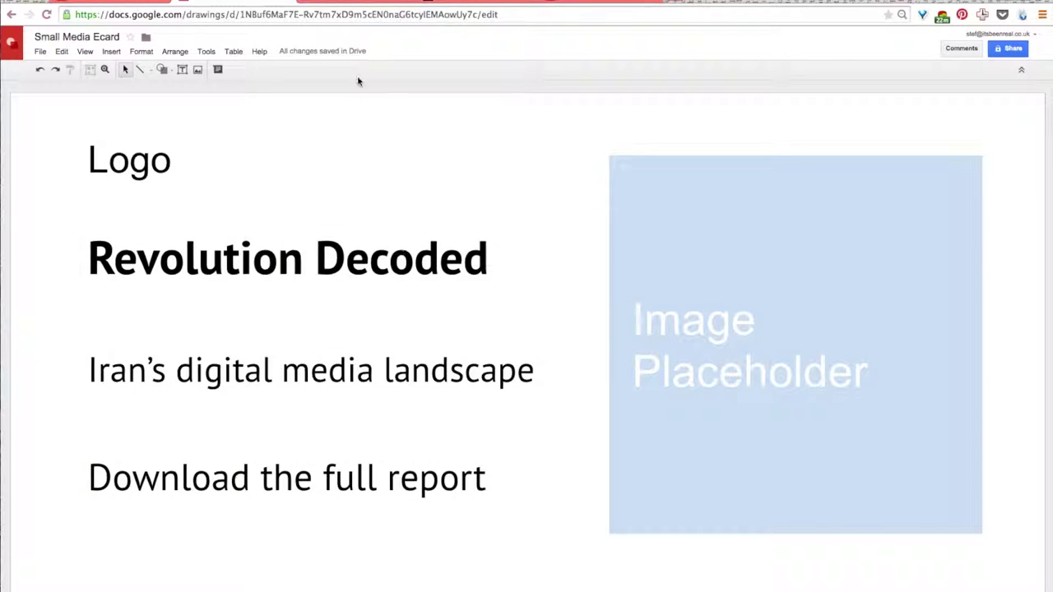
{"action": "left_click", "coordinate": [350, 5]}
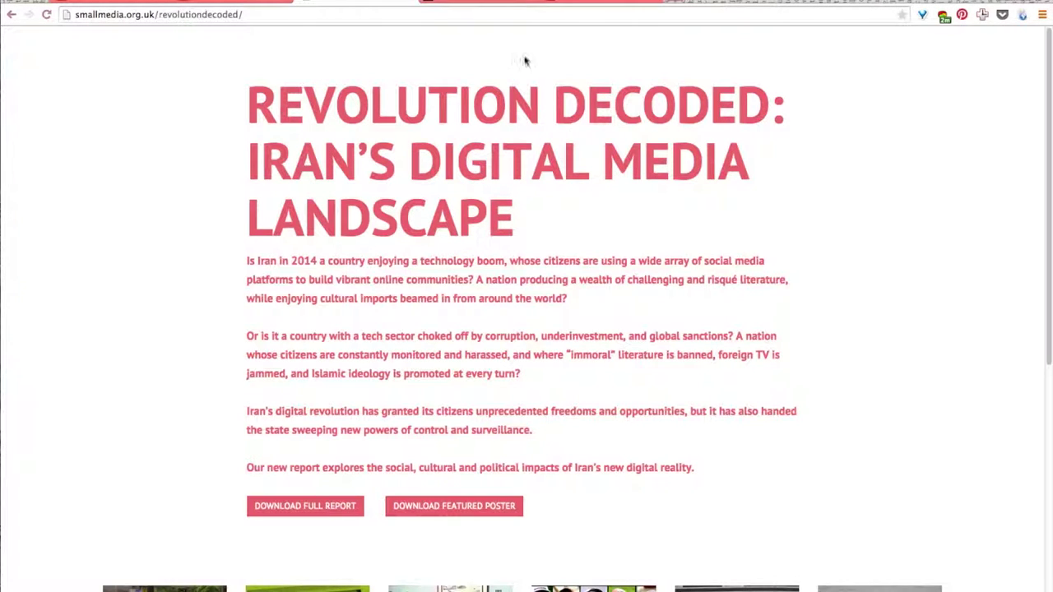
Step: Back in the drawing, retype the heading in capitals as 'REVOLUTION DECODED'
{"action": "left_click", "coordinate": [202, 5]}
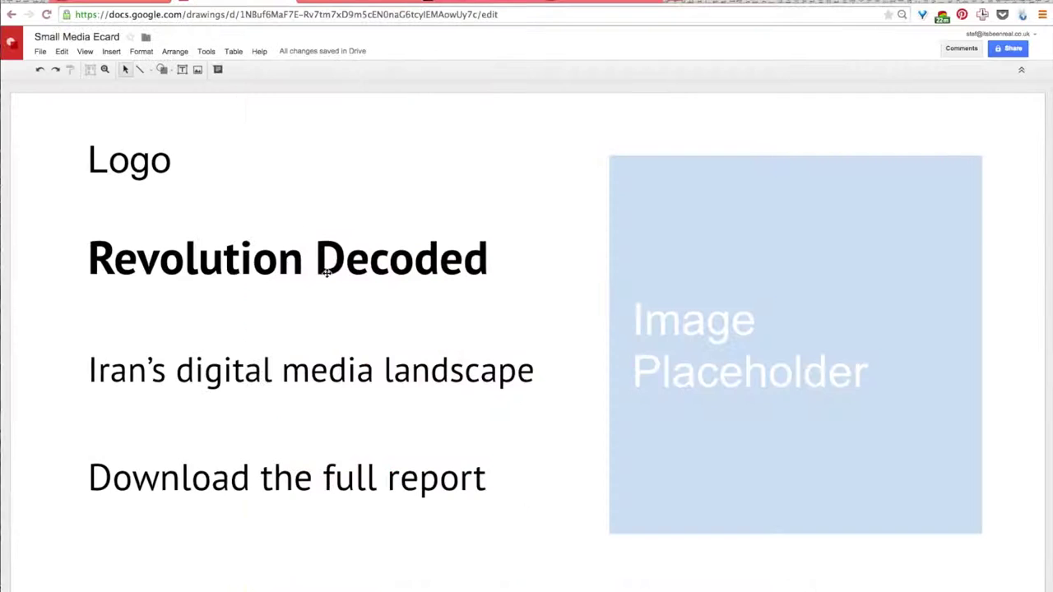
{"action": "left_click", "coordinate": [391, 260]}
{"action": "left_click", "coordinate": [304, 260]}
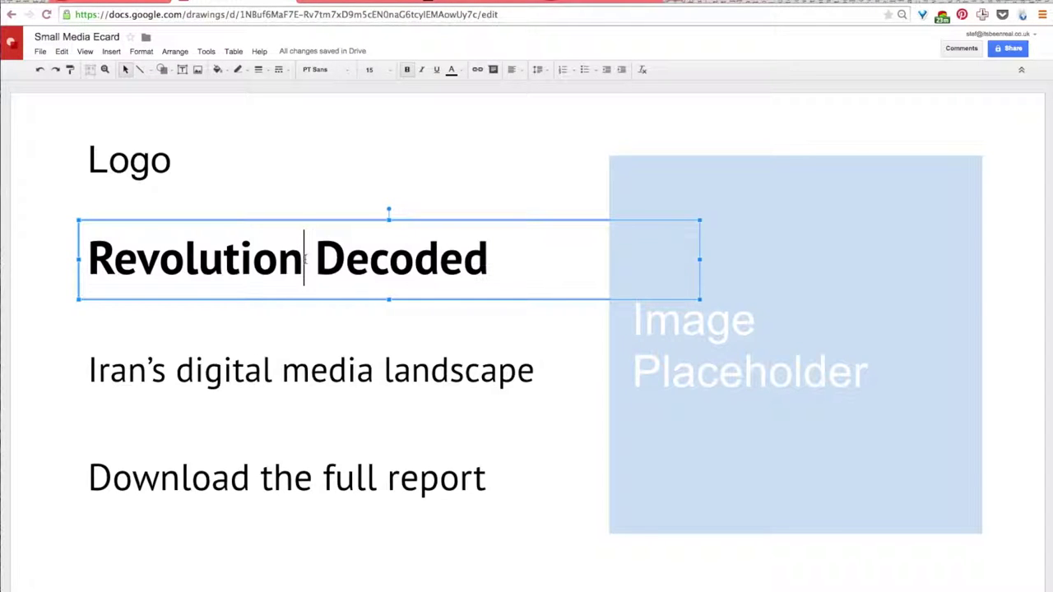
{"action": "left_click_drag", "start_coordinate": [302, 259], "coordinate": [123, 261]}
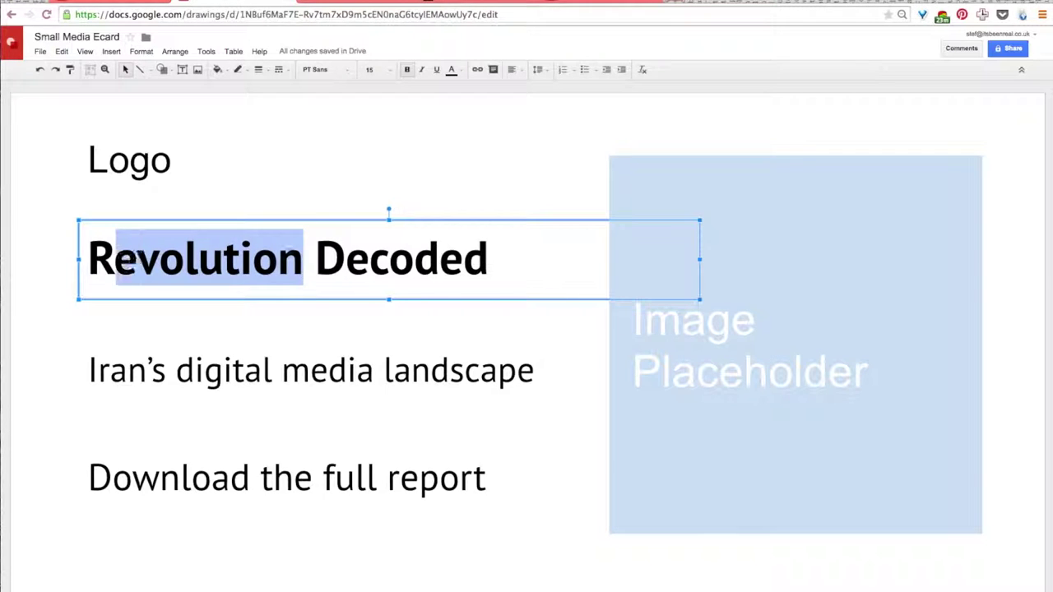
{"action": "left_click", "coordinate": [489, 260]}
{"action": "triple_click", "coordinate": [426, 261]}
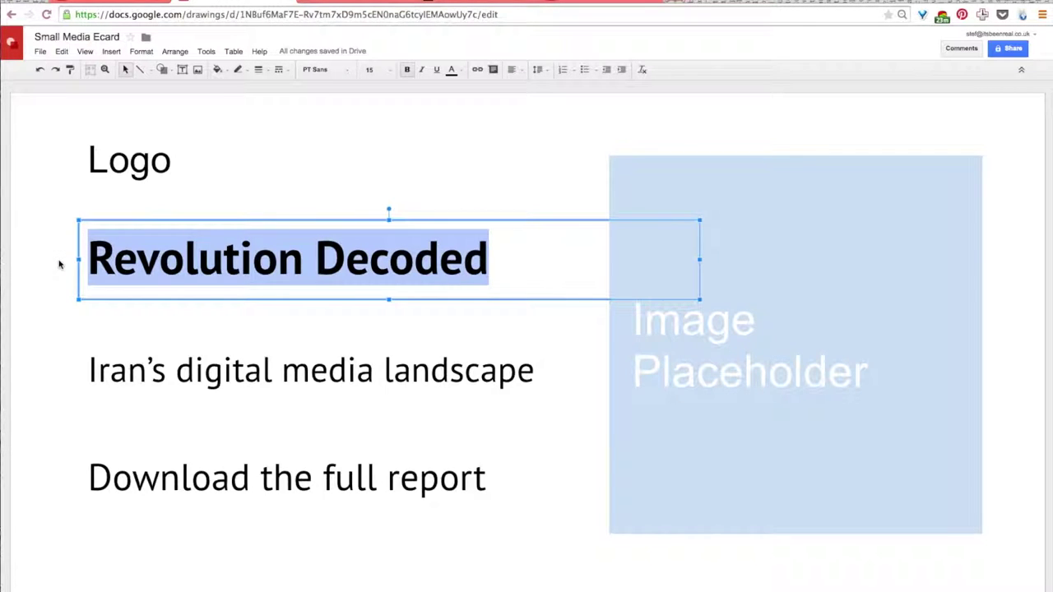
{"action": "type", "text": "RE"}
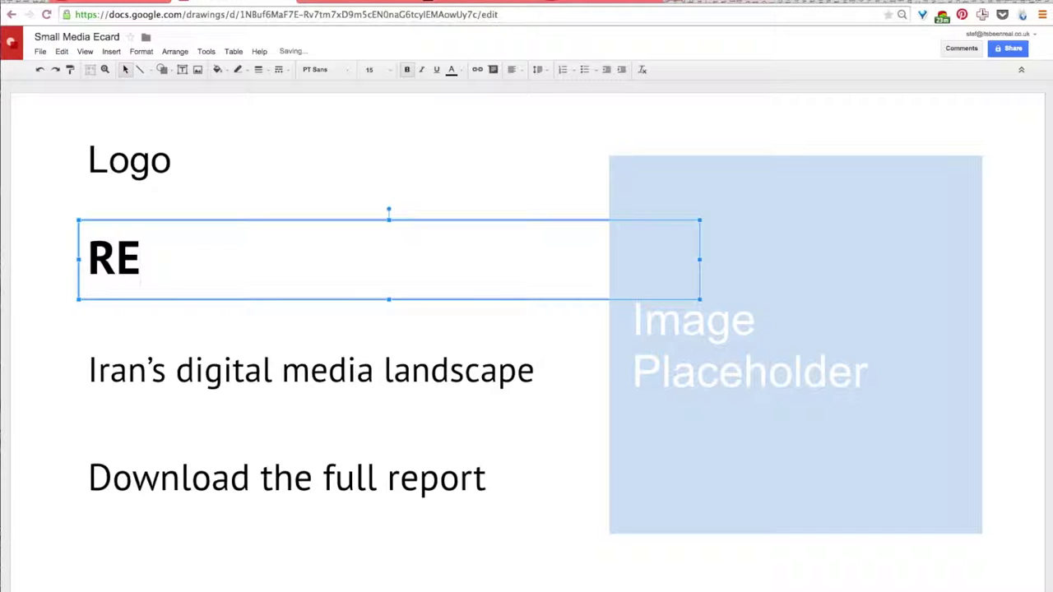
{"action": "type", "text": "VOLUTION DECODED"}
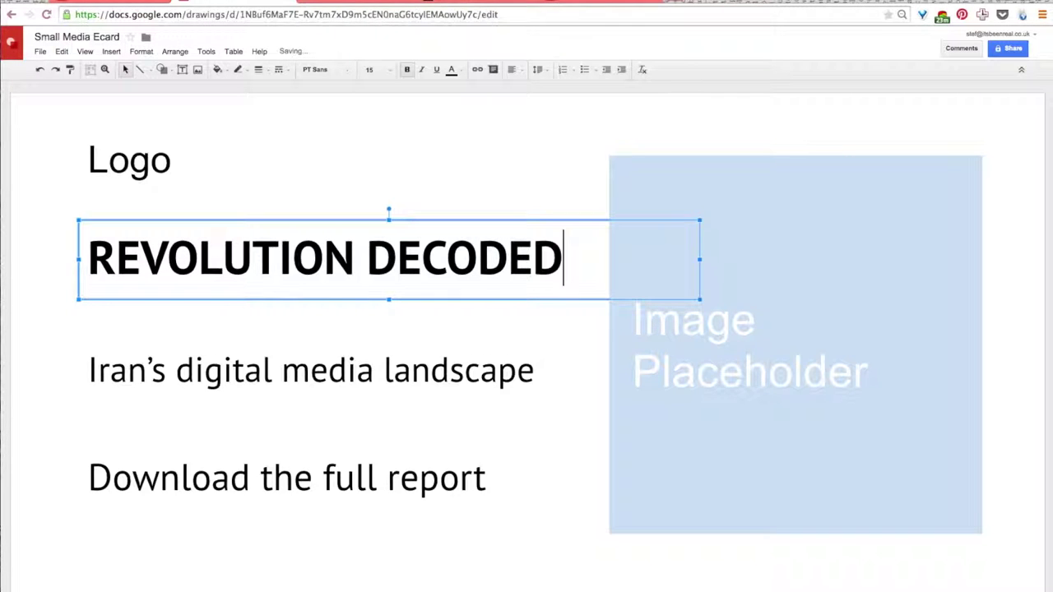
Step: Break the heading before DECODED so it sits on two lines
{"action": "left_click", "coordinate": [359, 260]}
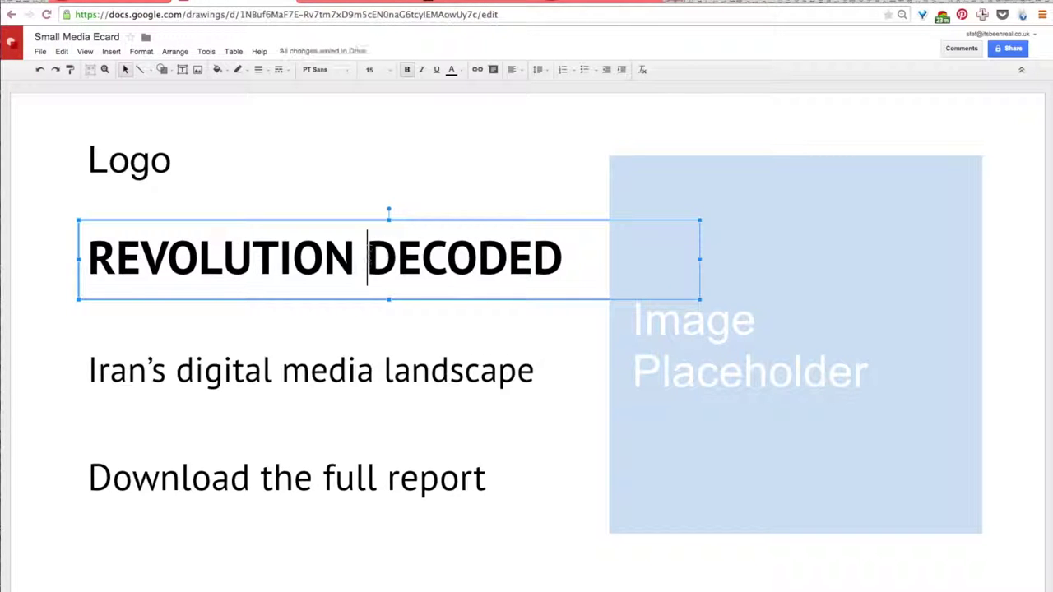
{"action": "key", "text": "Return"}
{"action": "left_click", "coordinate": [324, 207]}
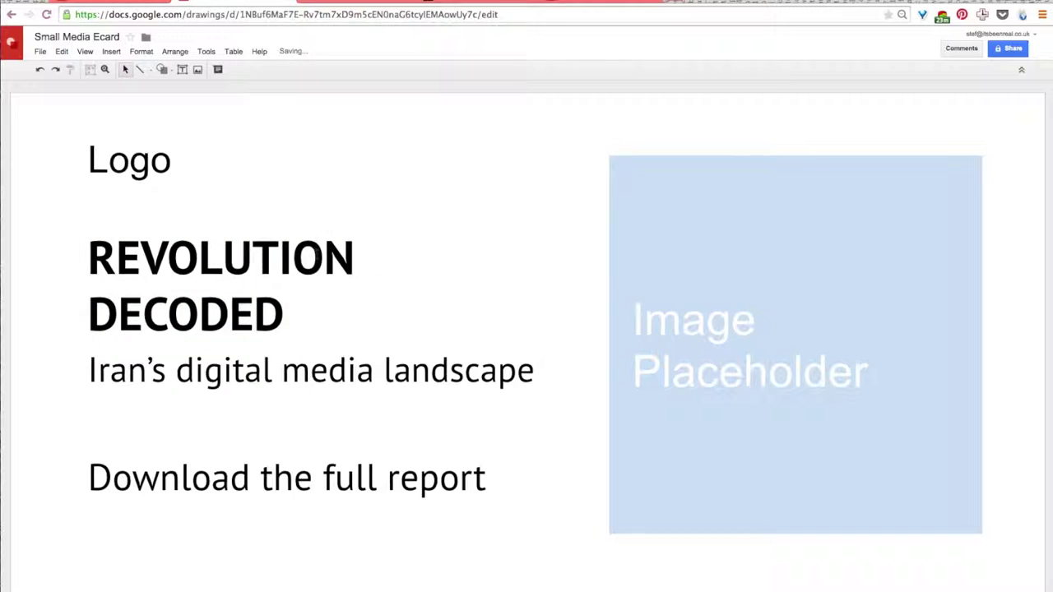
{"action": "left_click", "coordinate": [323, 258]}
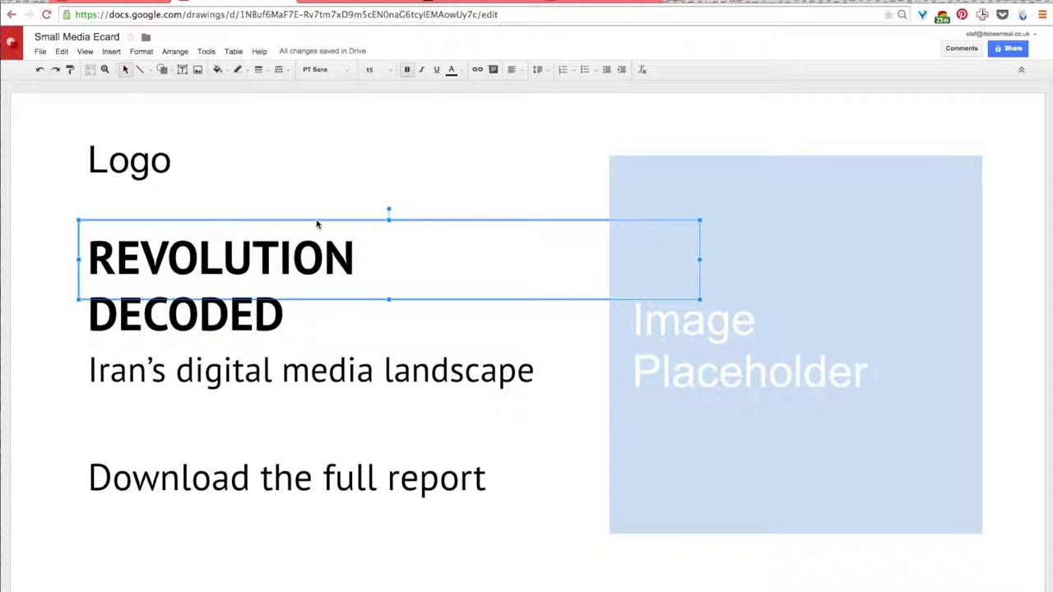
{"action": "left_click", "coordinate": [324, 371]}
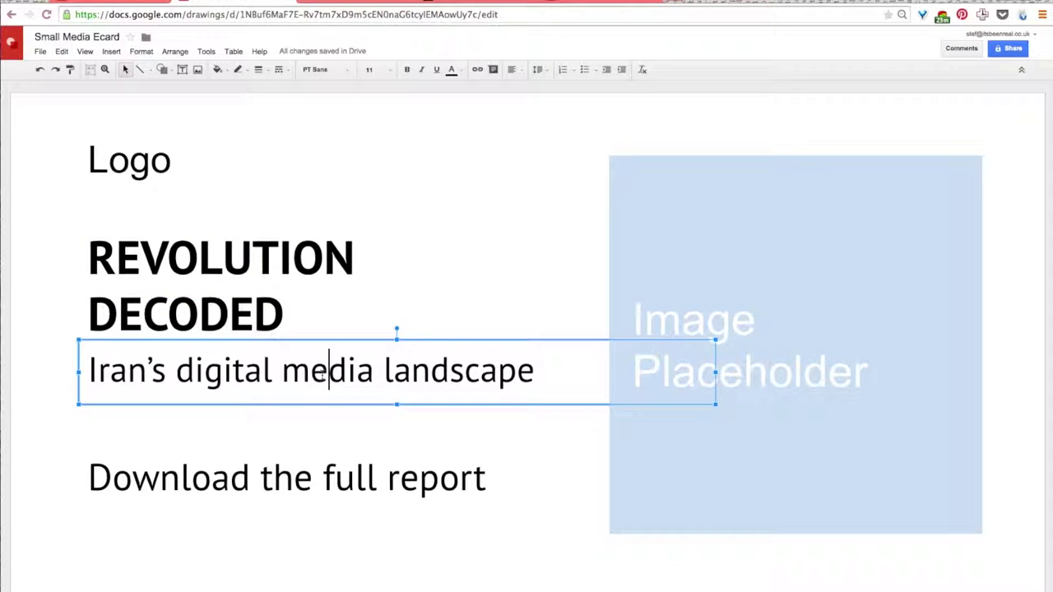
Step: Retype the subheading as 'IRAN'S DIGITAL' over 'MEDIA LANDSCAPE' in capitals, then deselect
{"action": "triple_click", "coordinate": [275, 370]}
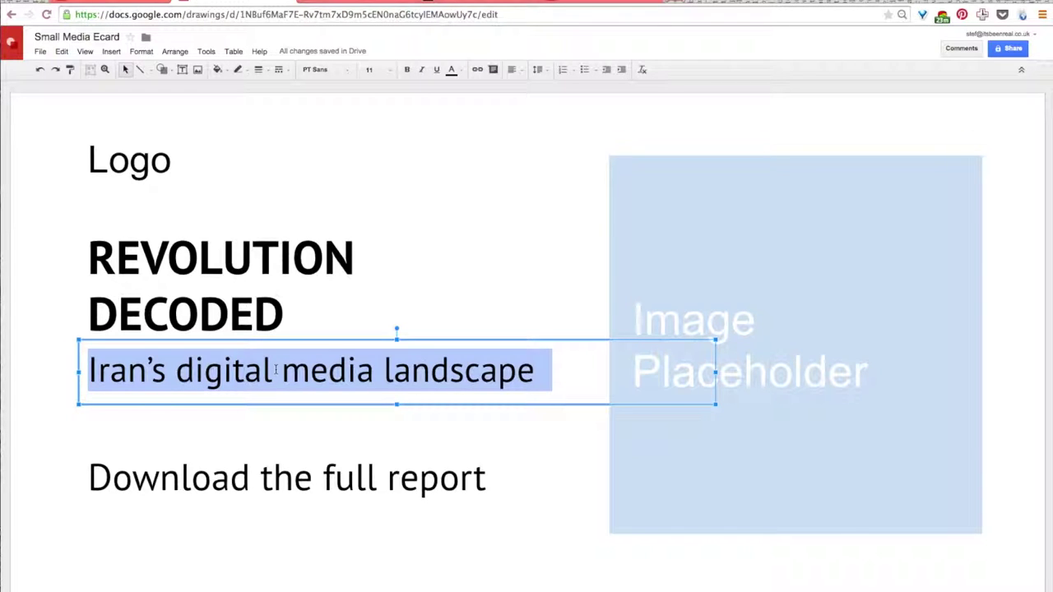
{"action": "type", "text": "IR"}
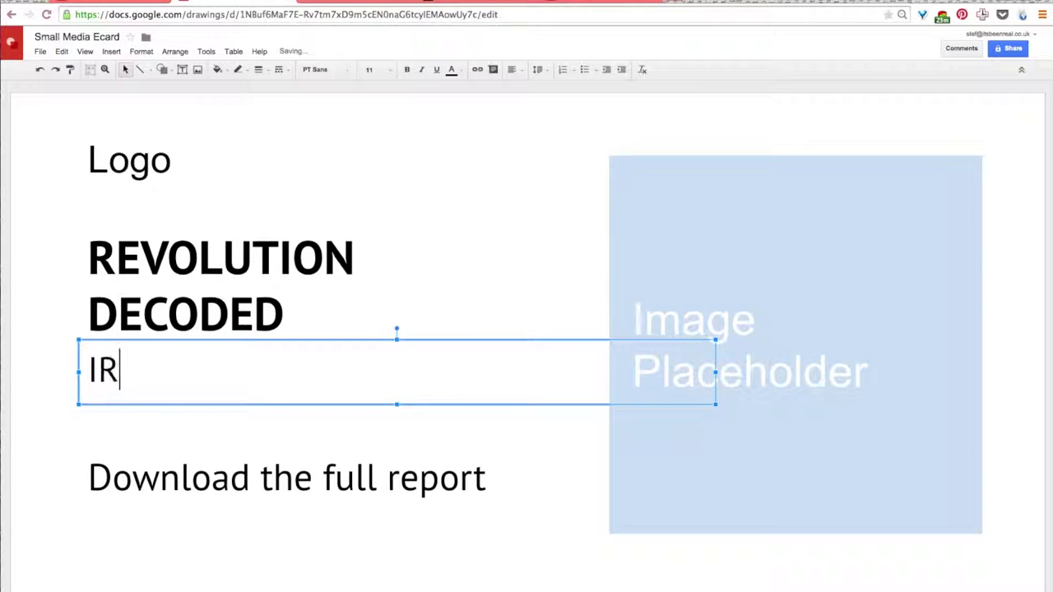
{"action": "type", "text": "AN'S DIG"}
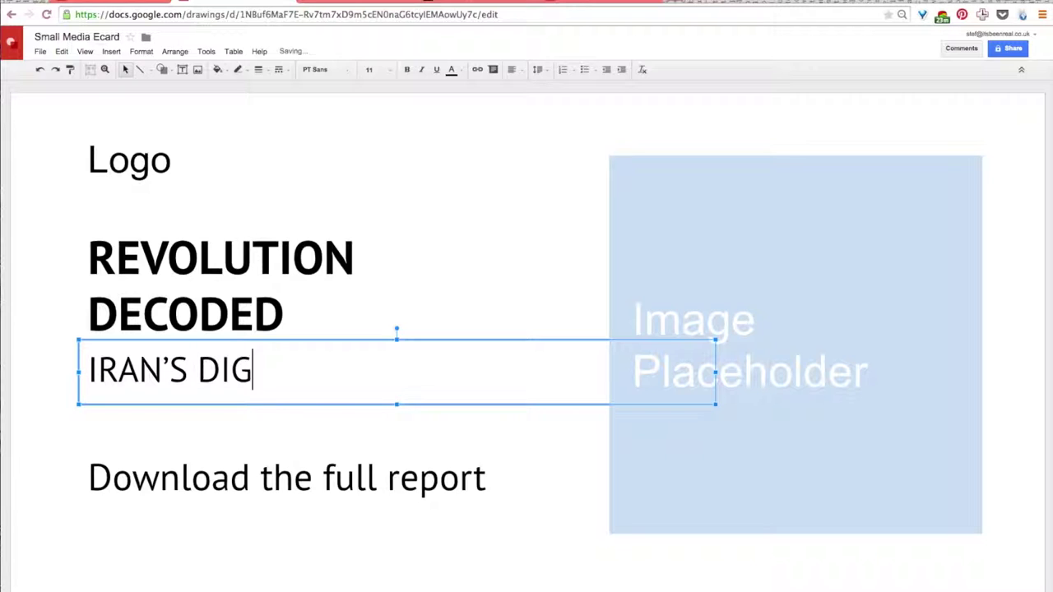
{"action": "type", "text": "ITAL MEDIA LANDSCAPE"}
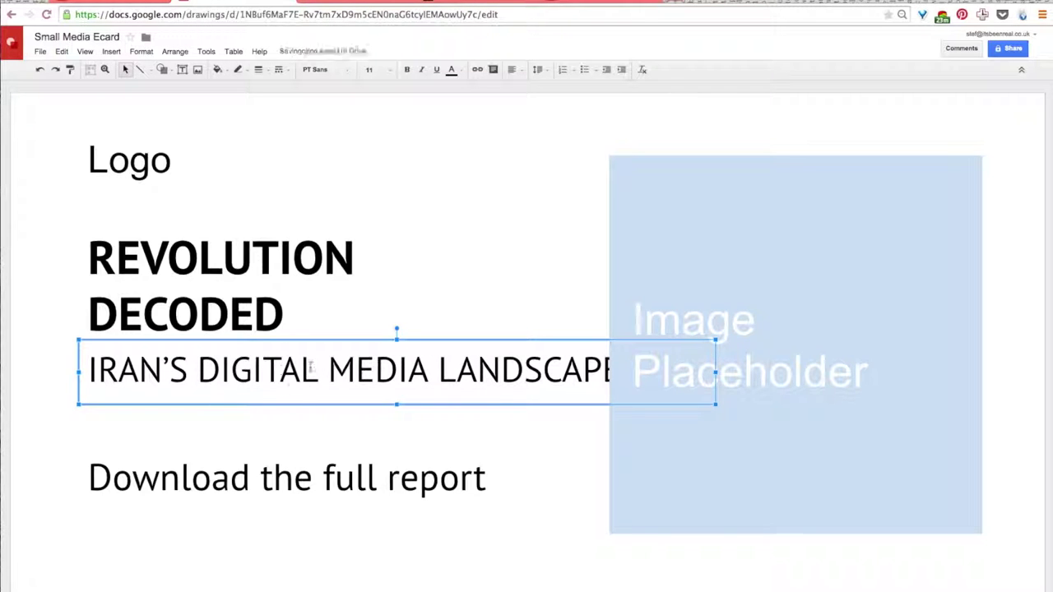
{"action": "key", "text": "Return"}
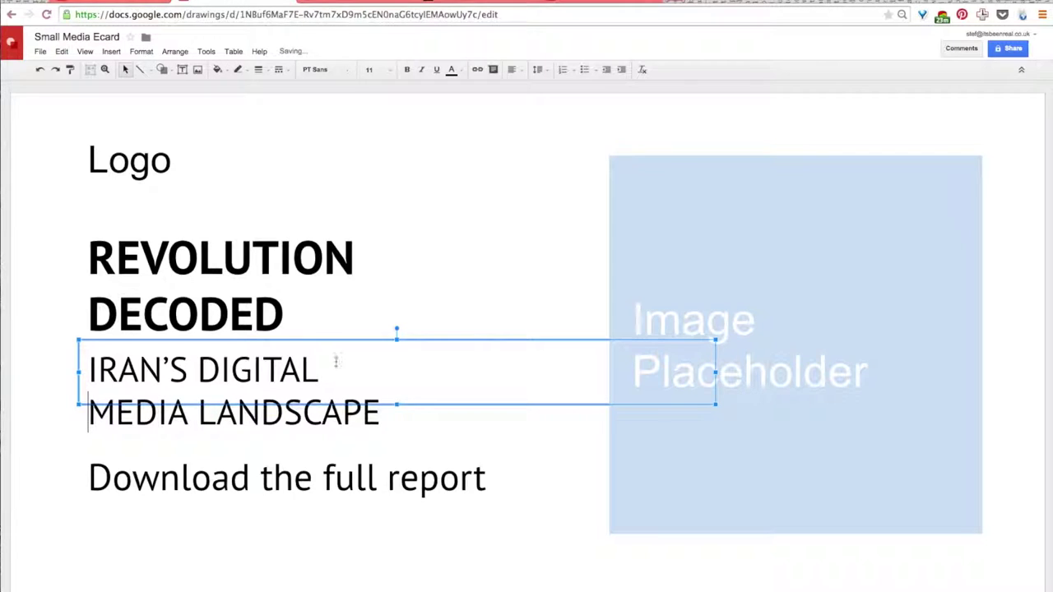
{"action": "left_click", "coordinate": [492, 267]}
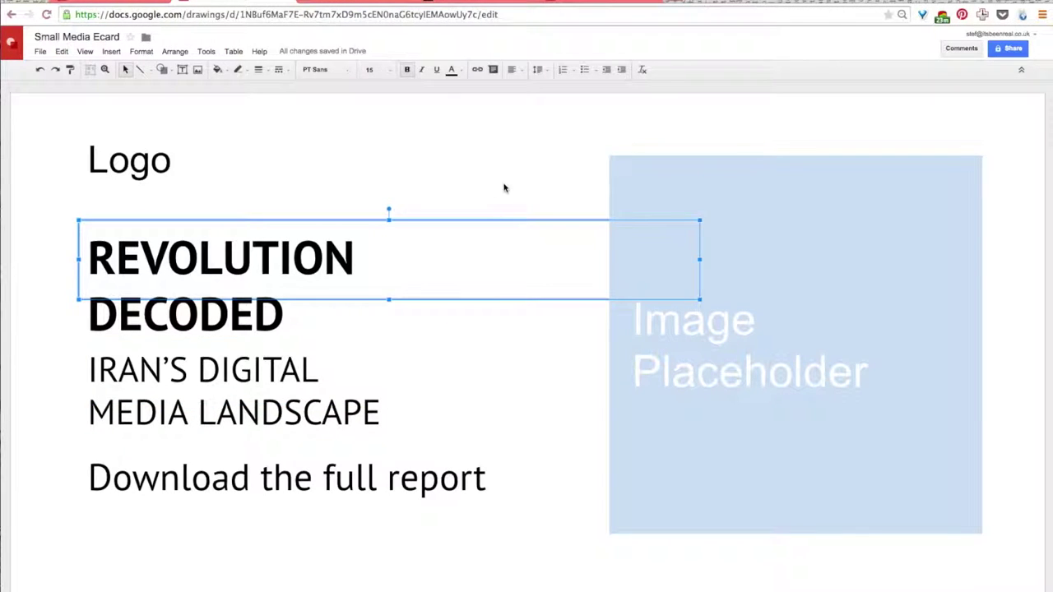
{"action": "left_click", "coordinate": [510, 181]}
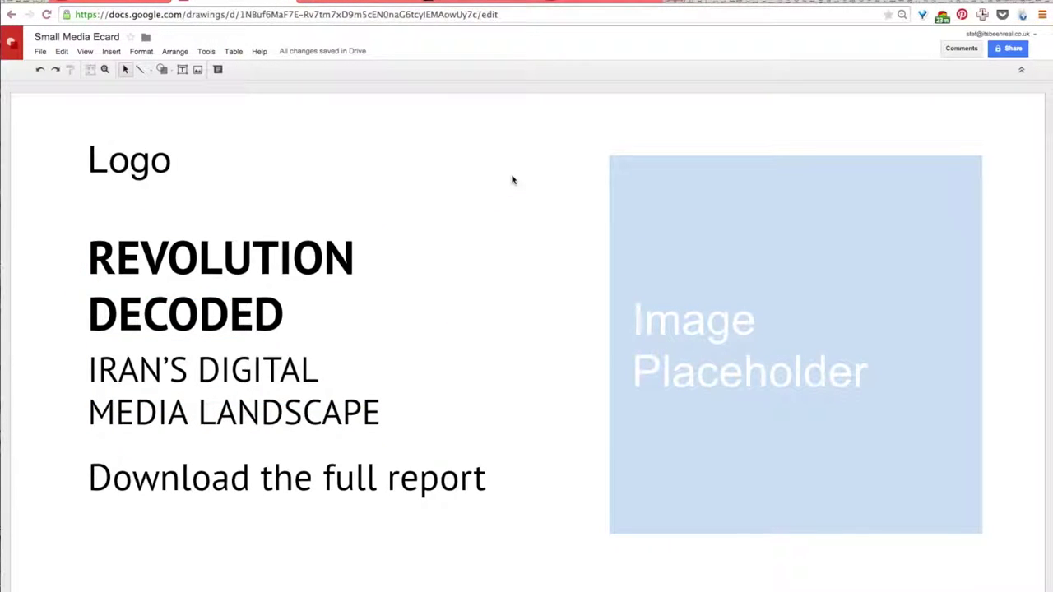